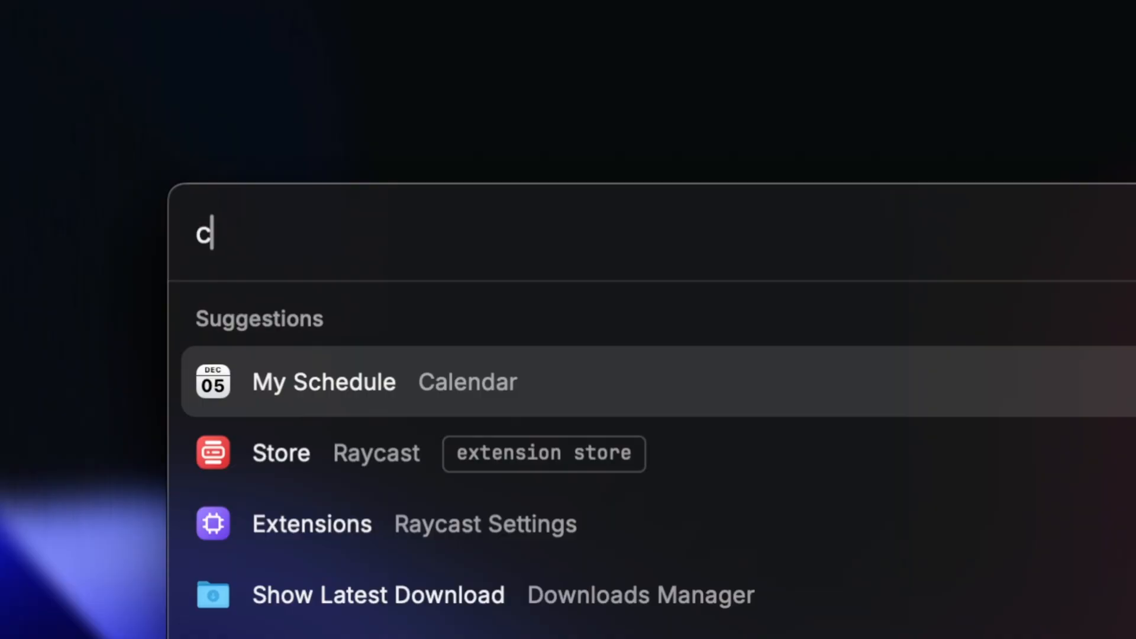
Create a quicklink named Fusion Manual that links to Fusion 18 Manual.pdf in the Blackmagic Fusion 18 folder, and open it.
type("qui")
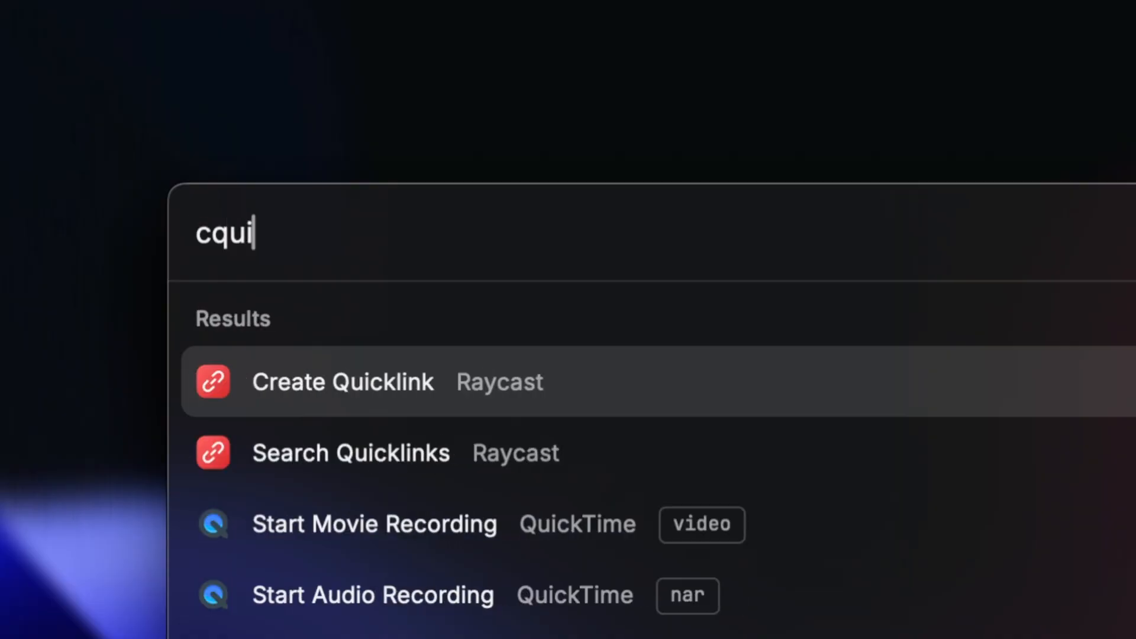
key("Return")
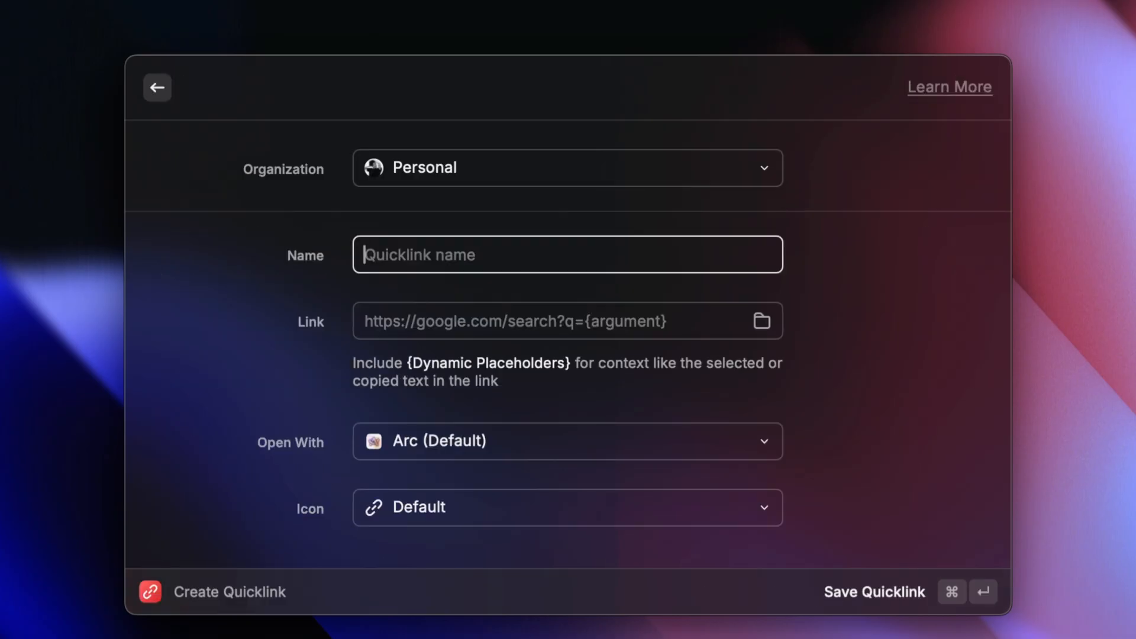
type("Fusion Manual")
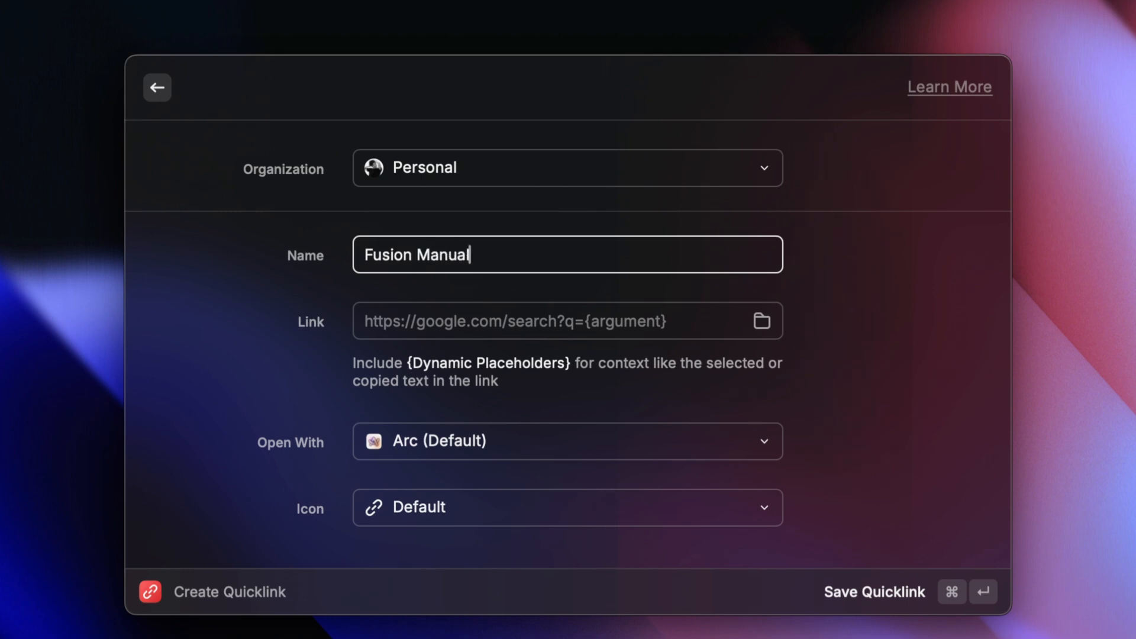
key("Tab")
key("super+v")
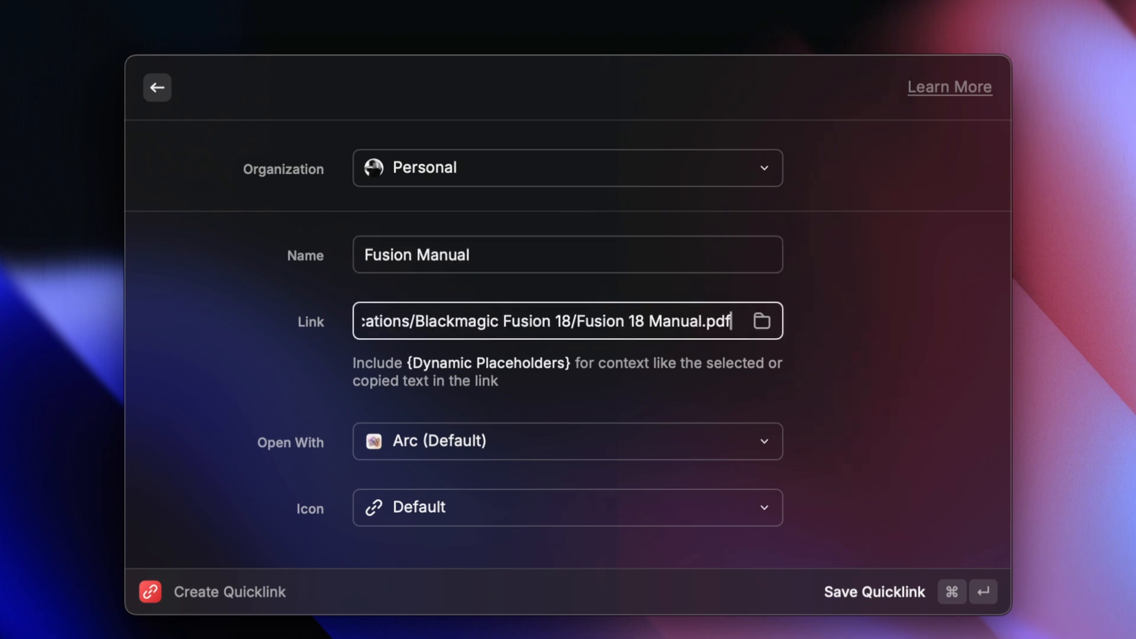
key("Tab")
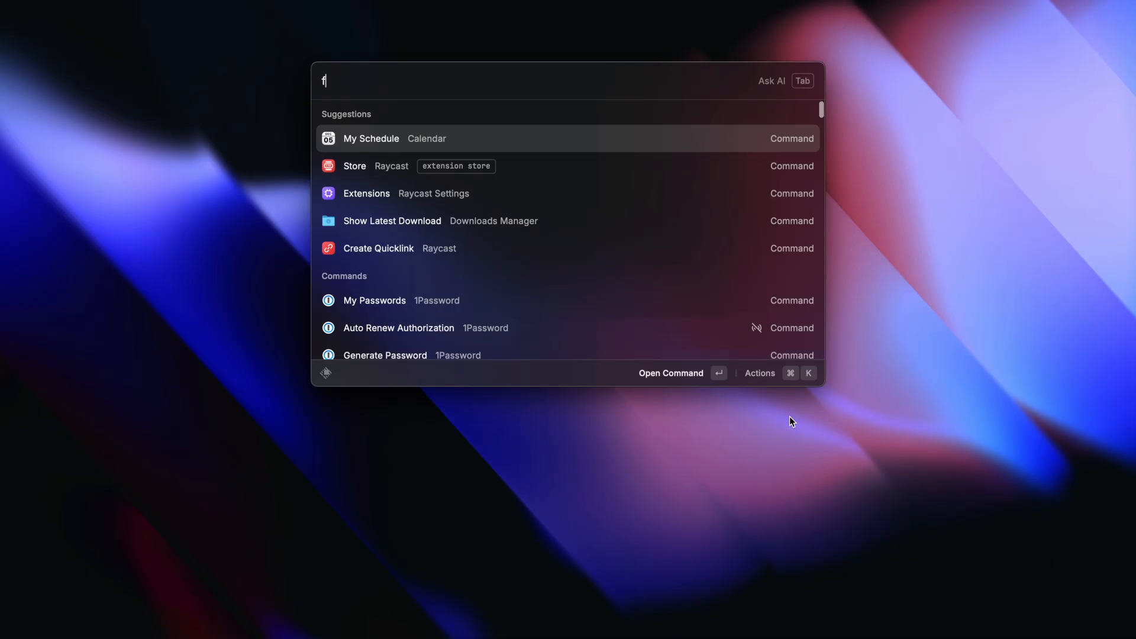
type("fuma")
key("Return")
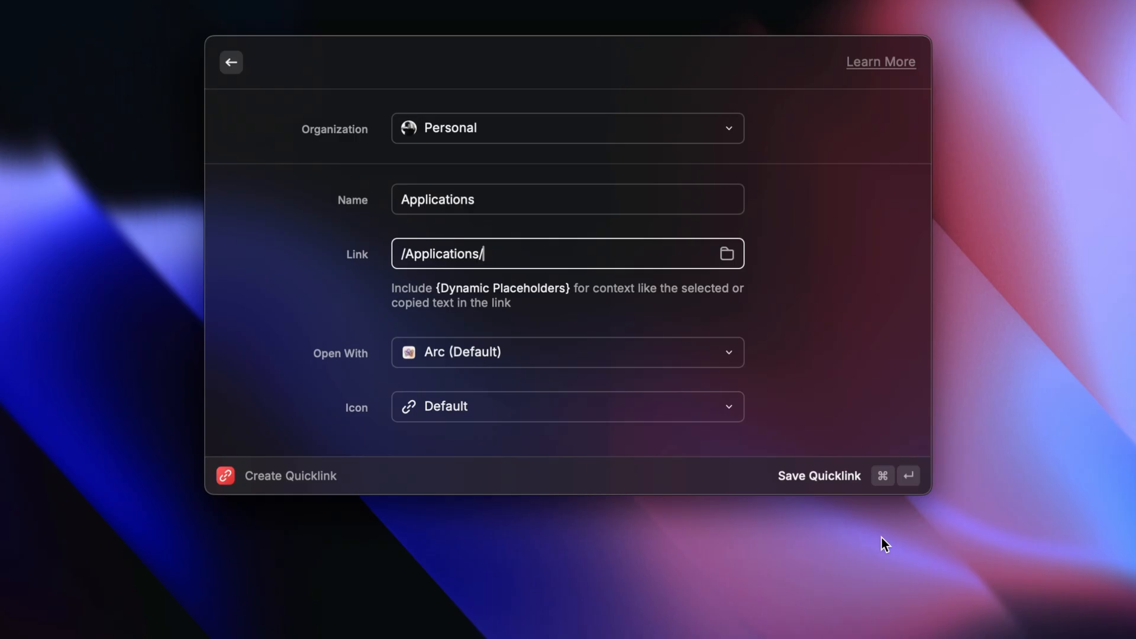
key("Tab")
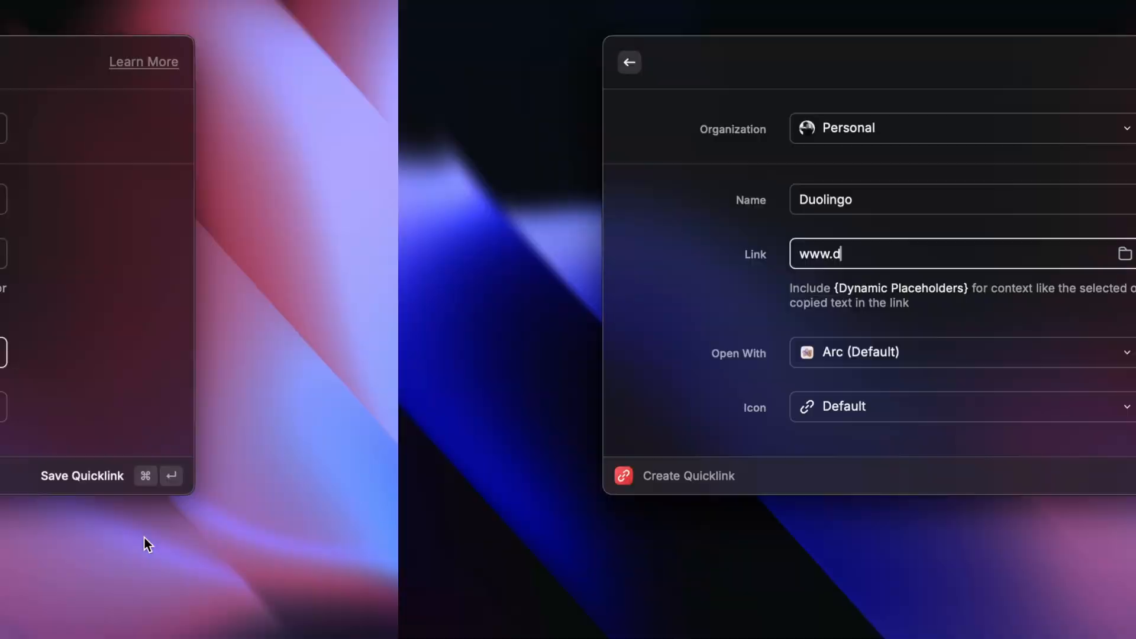
type("uol")
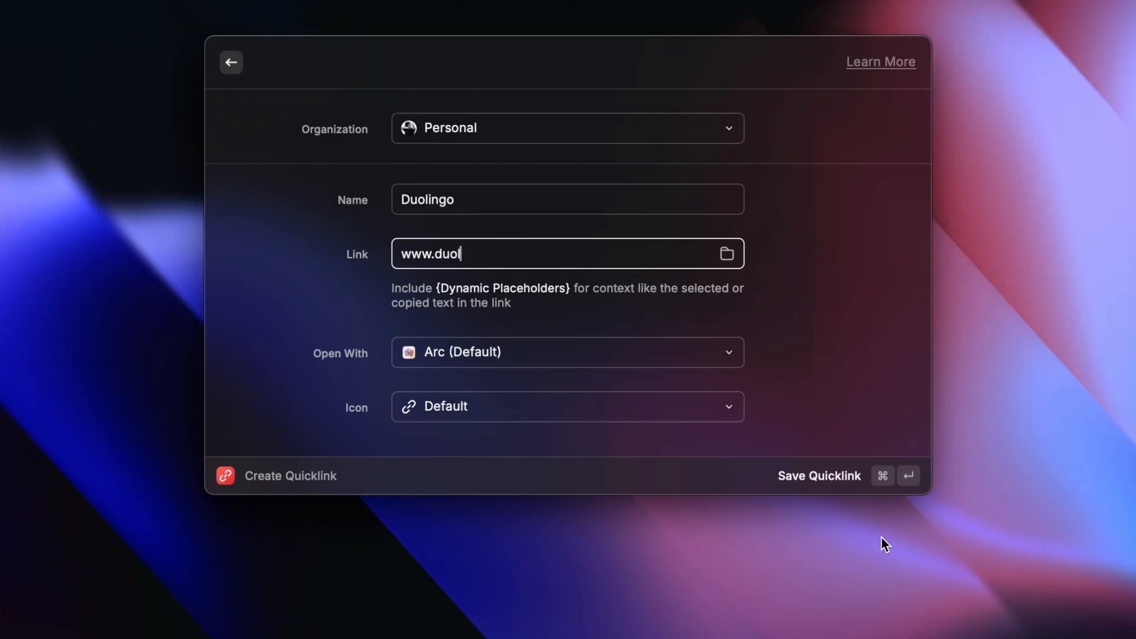
type("ingo.com")
key("Tab")
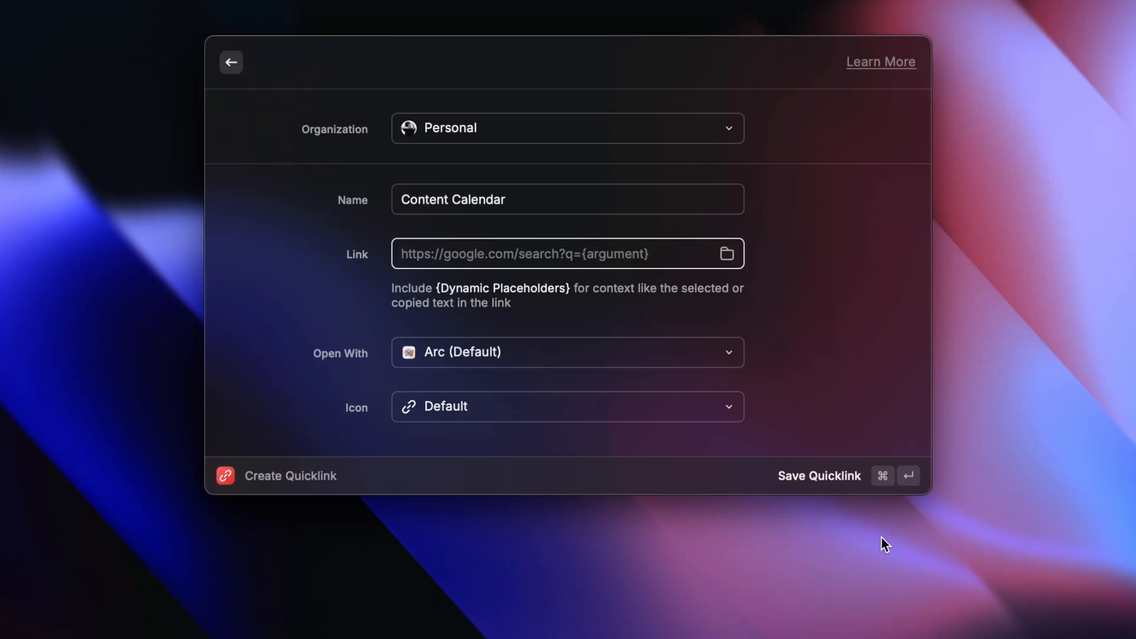
Paste the Notion page URL as the Content Calendar quicklink's link and set it to open with Notion.
key("super+v")
key("Tab")
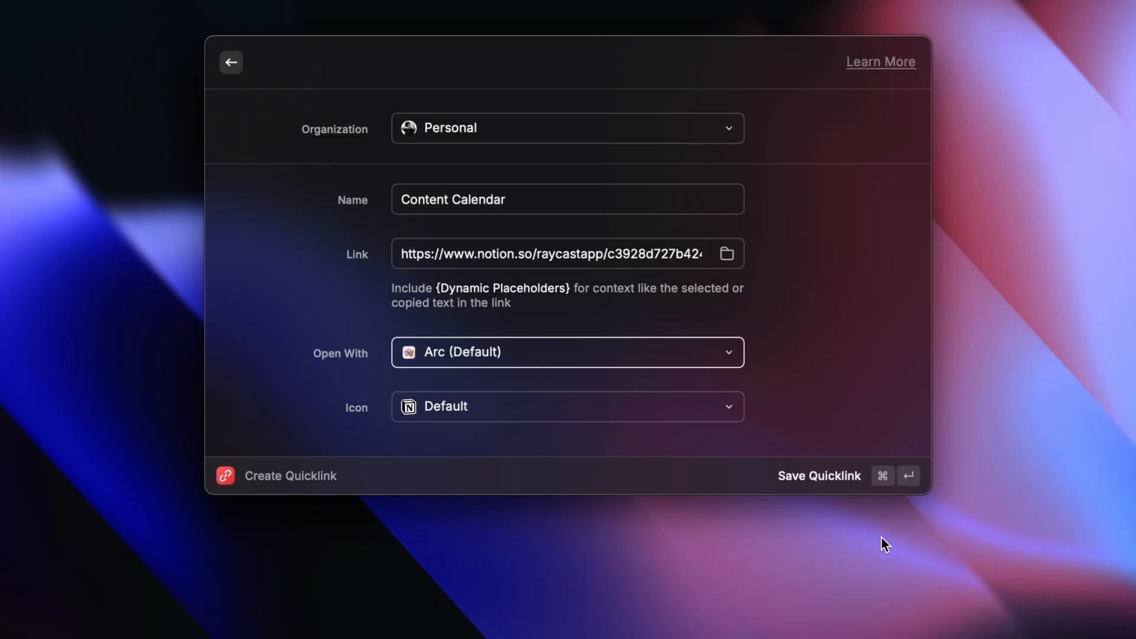
key("Return")
type("notio")
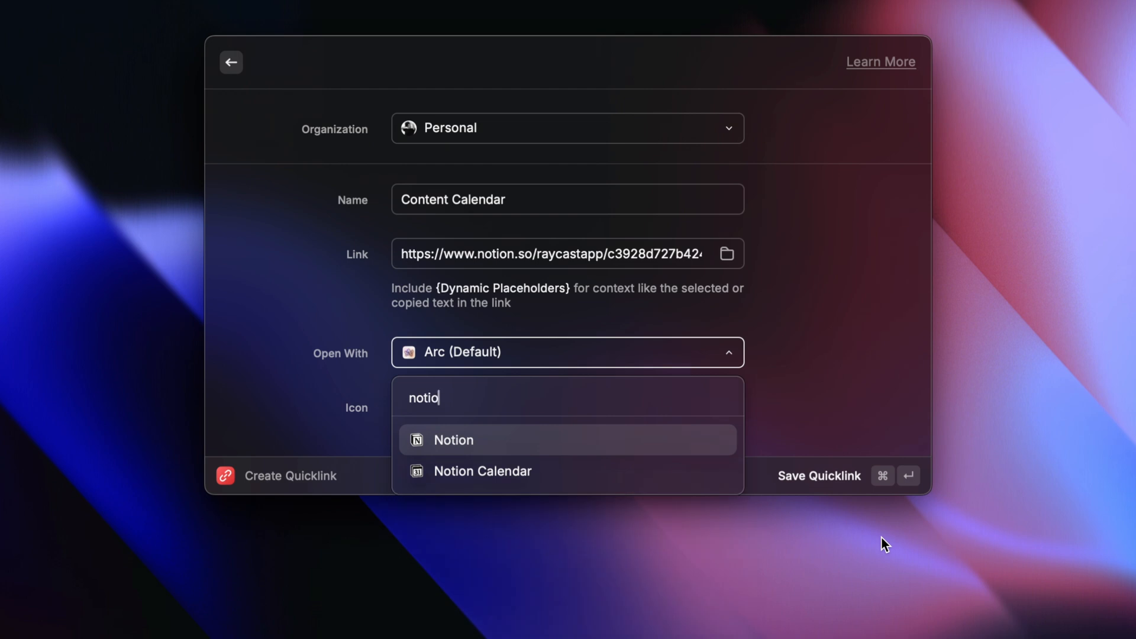
key("Return")
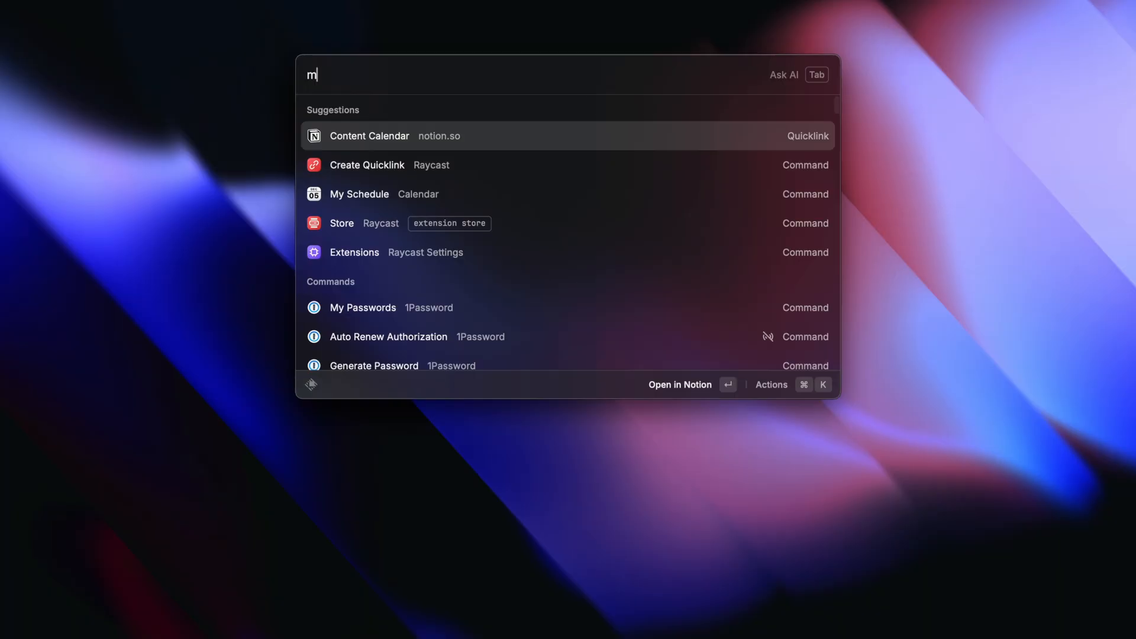
Find the My Website quicklink with "my webs" and open the project in Visual Studio Code.
type("my webs")
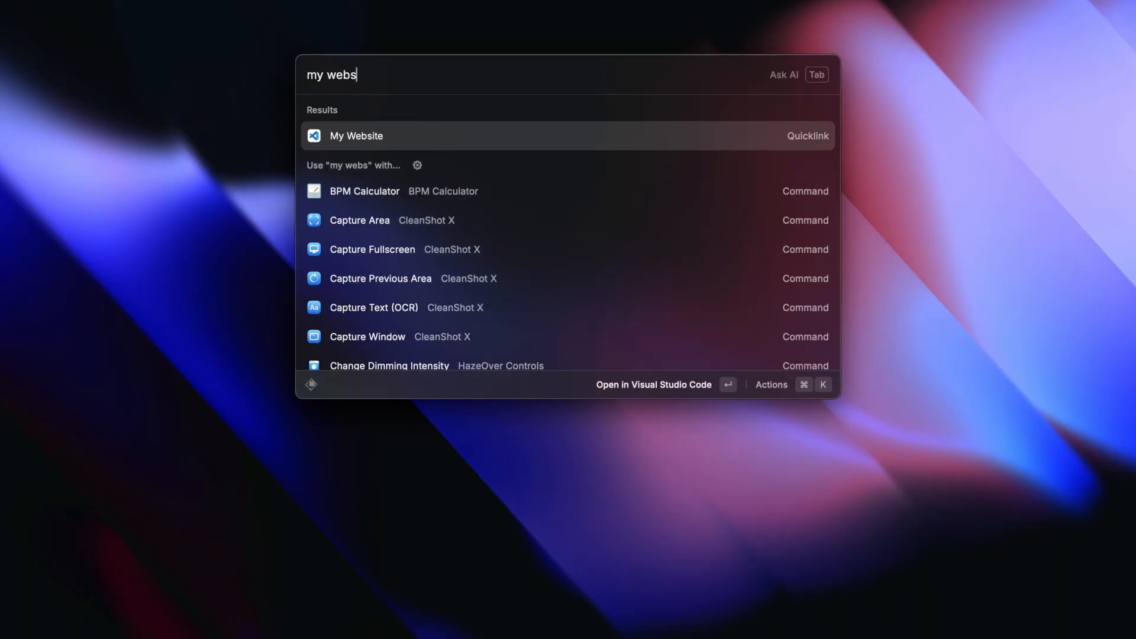
key("Return")
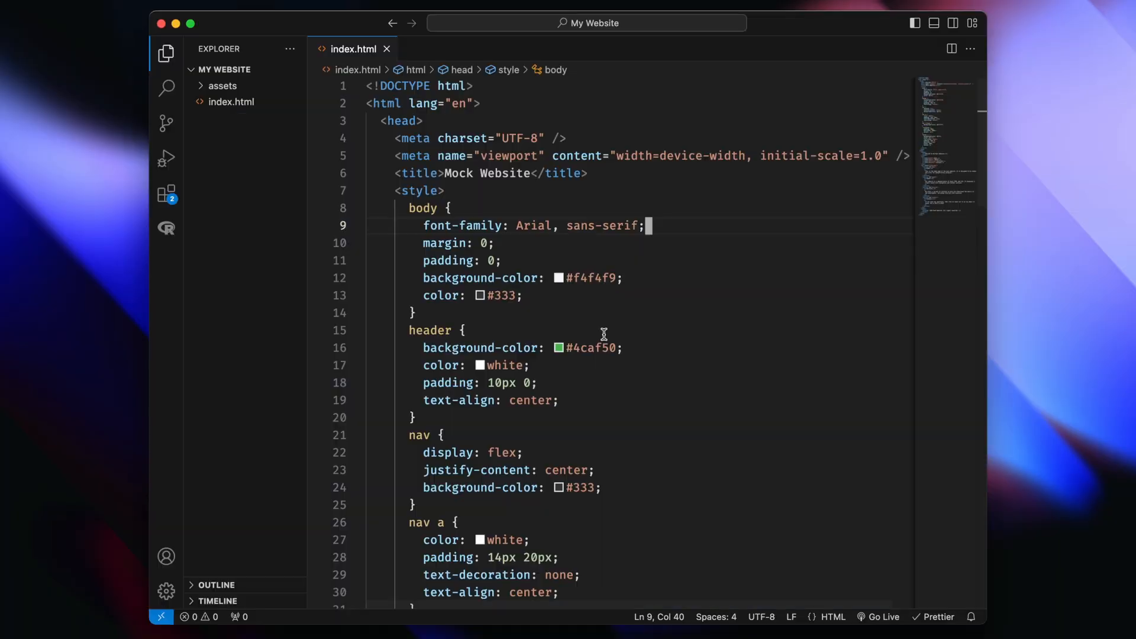
scroll(604, 334, "down", 5)
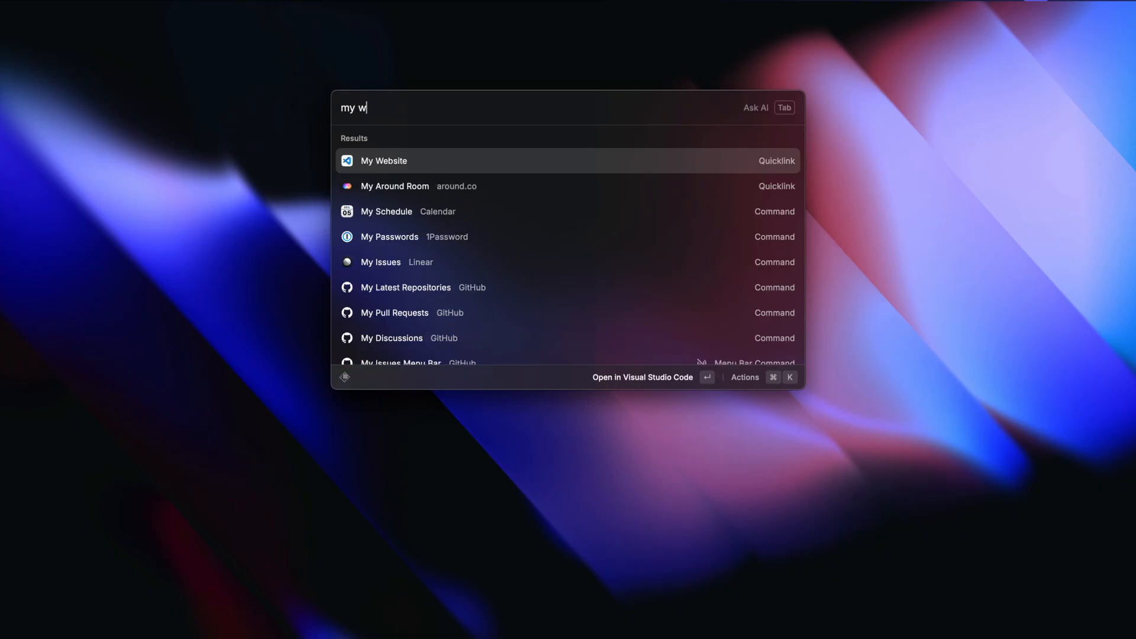
Find the My Website quicklink again and open it with Finder instead of its default application.
type("eb")
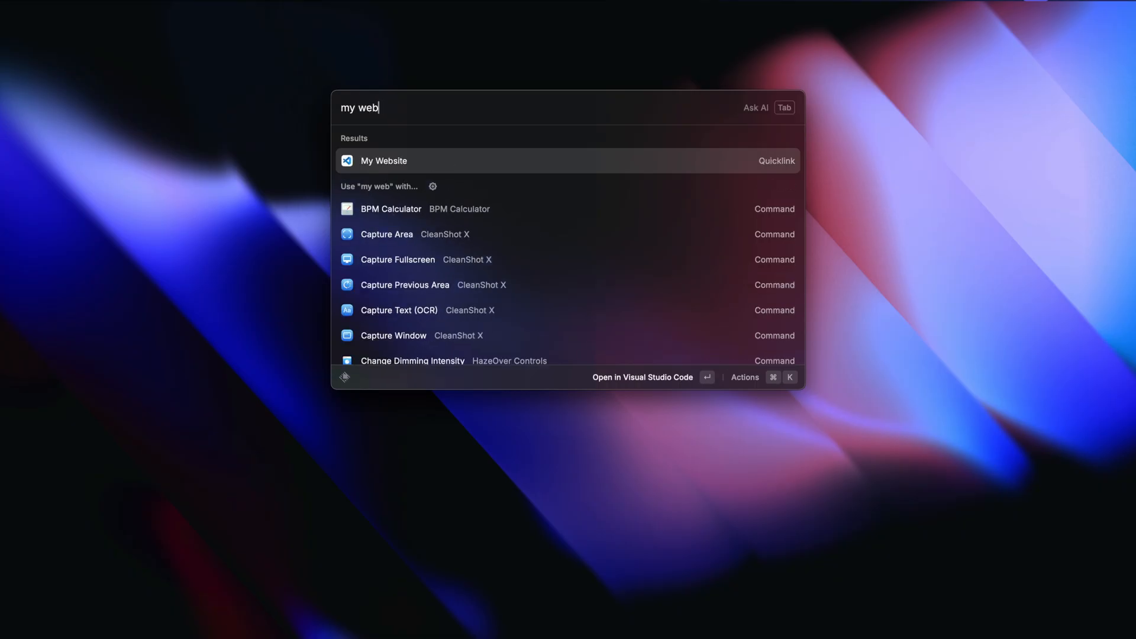
key("super+k")
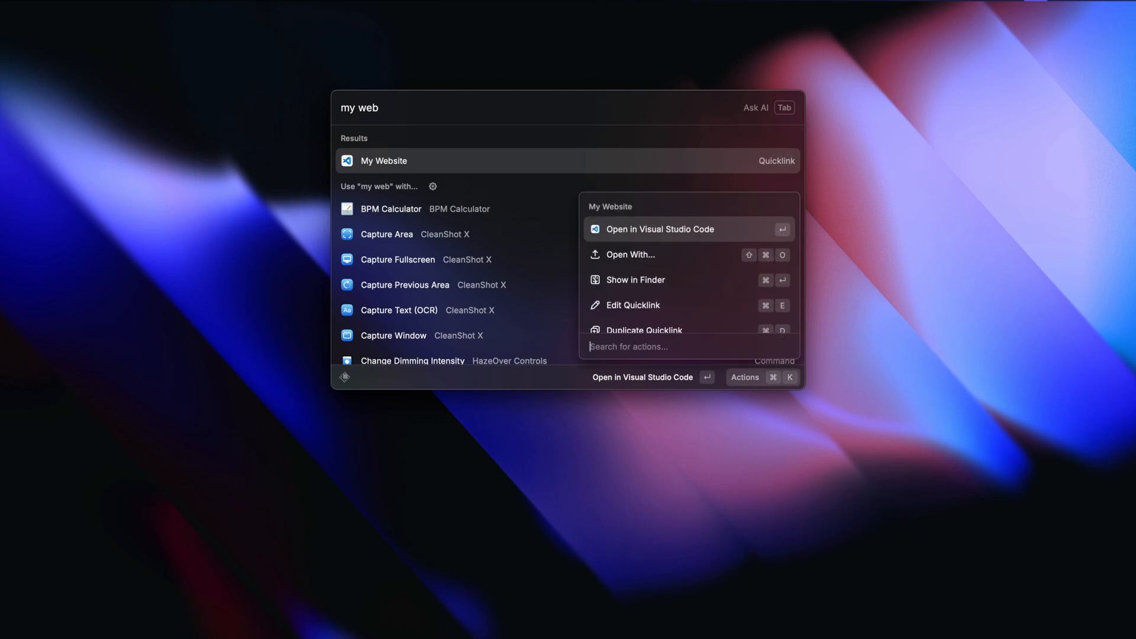
type("ope")
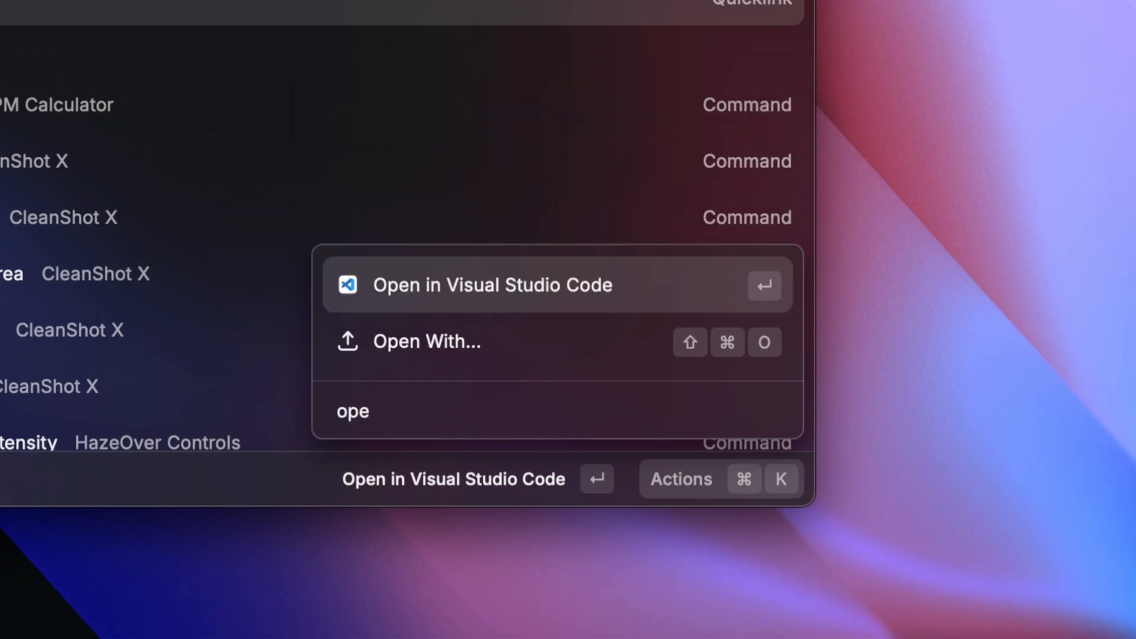
key("Down")
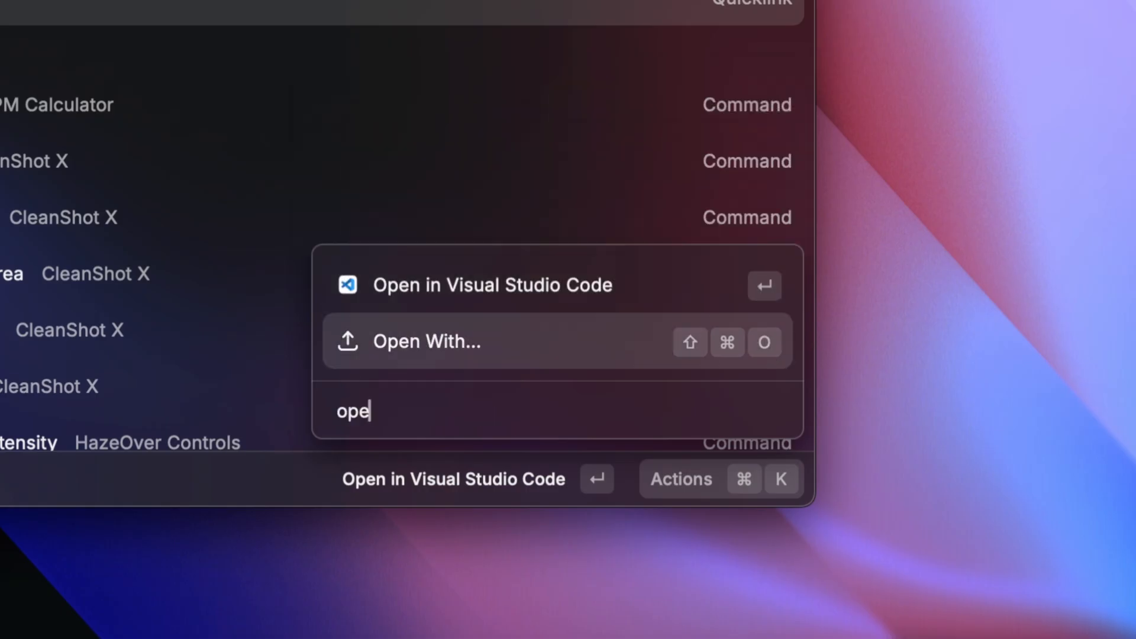
key("Return")
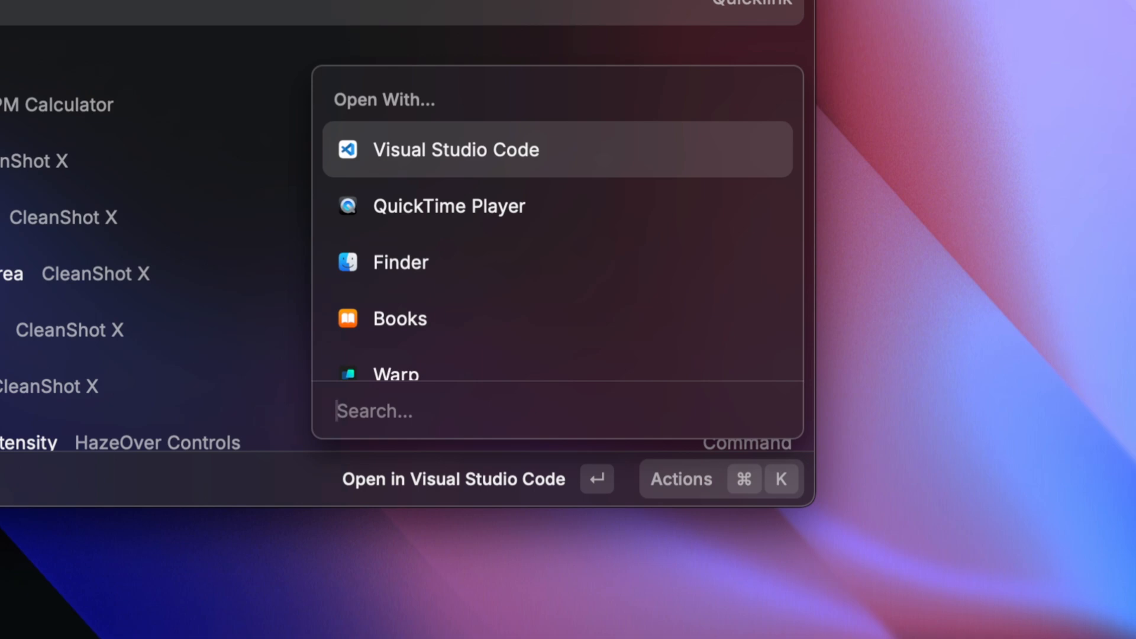
type("find")
key("Return")
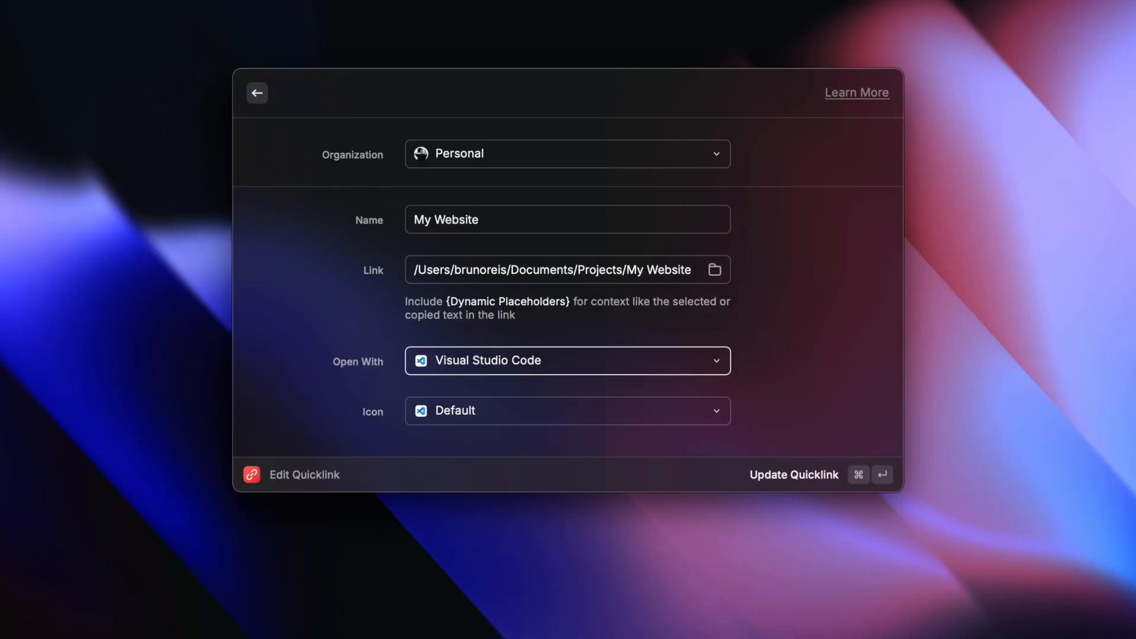
Change the My Website quicklink's icon to Globe 01 and save the update.
left_click(568, 411)
key("Return")
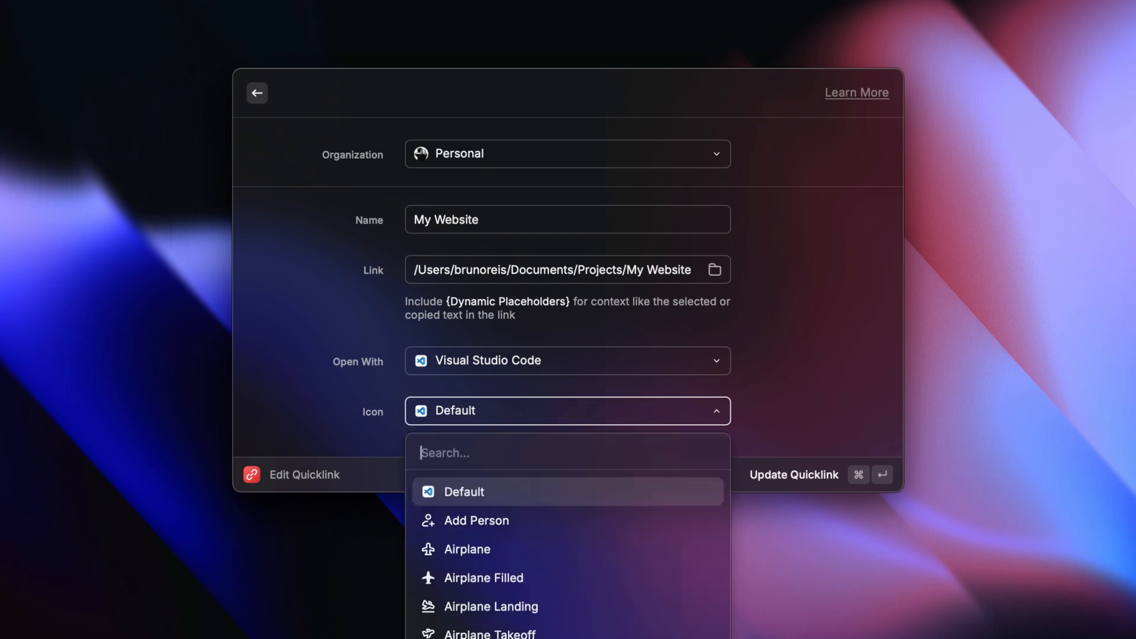
type("glo")
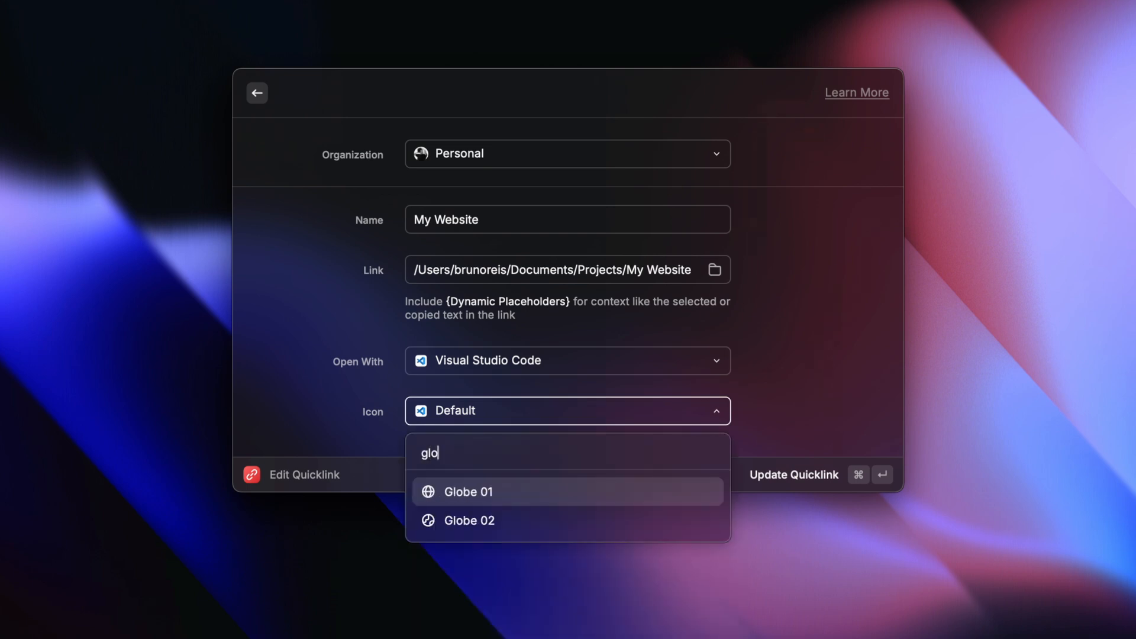
key("Return")
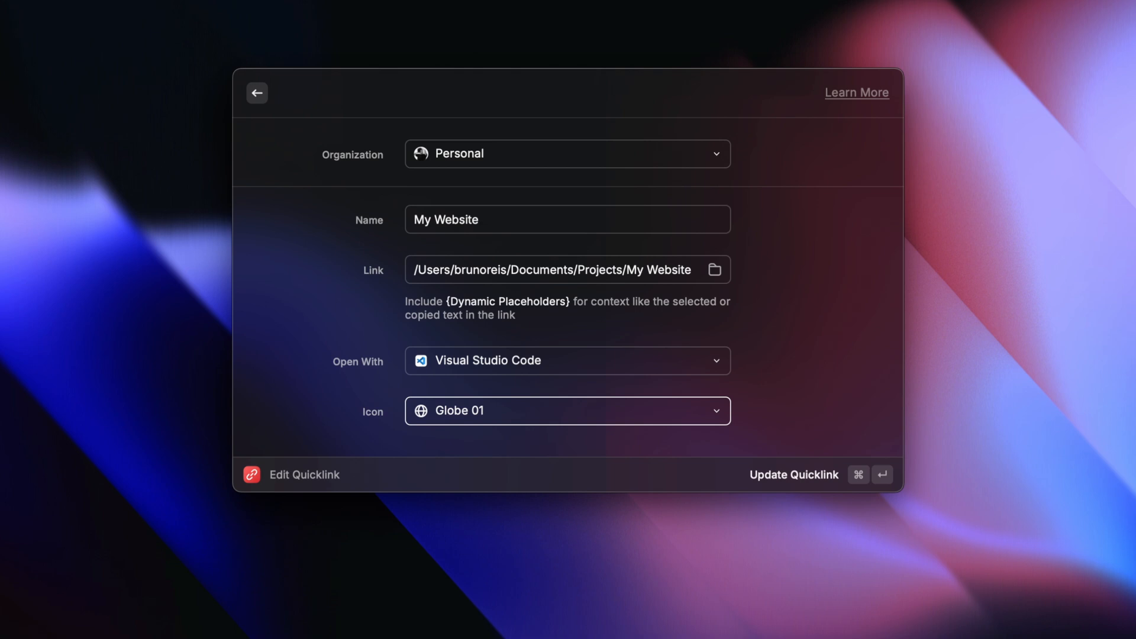
key("super+Return")
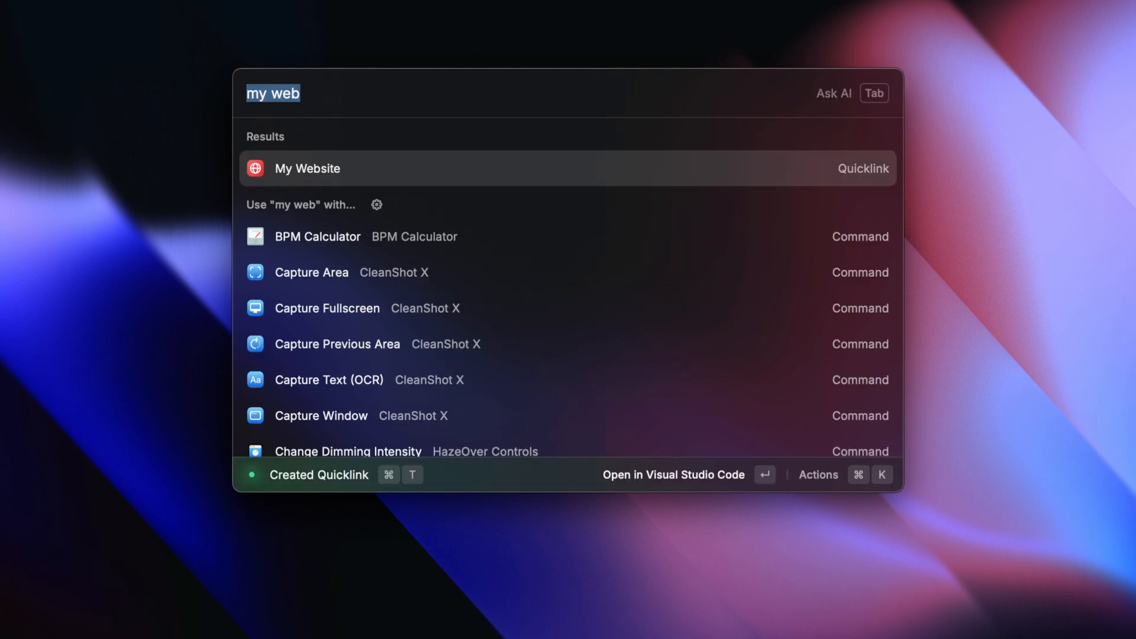
Replace the search text with "duol" to look up the Duolingo quicklink.
key("BackSpace")
type("duol")
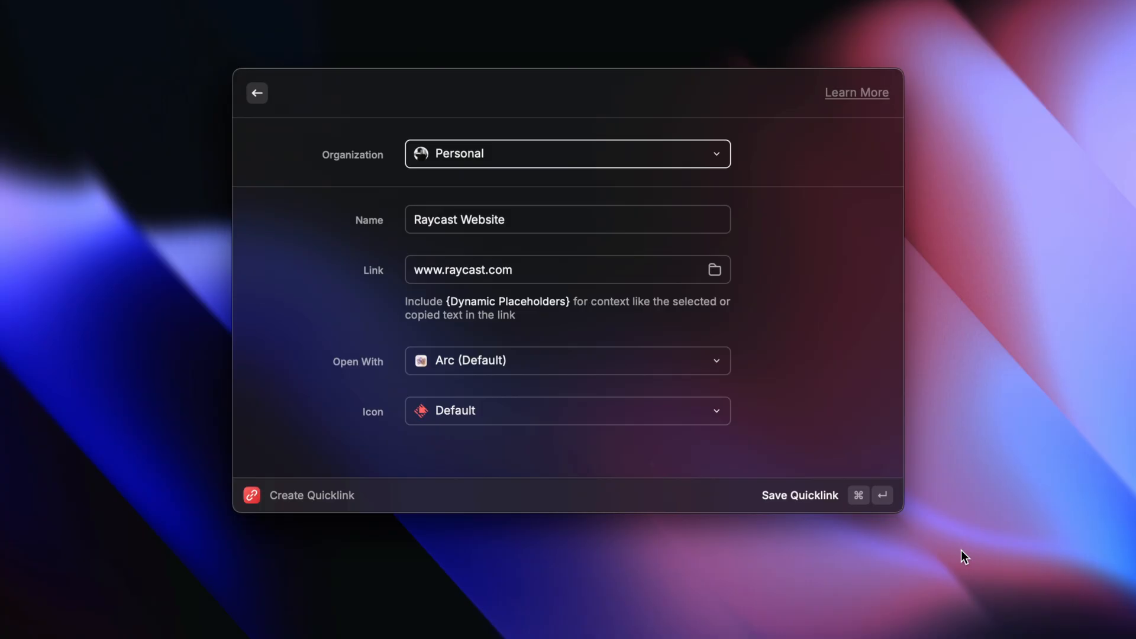
Assign the new Raycast Website quicklink to the Raycast organization.
key("space")
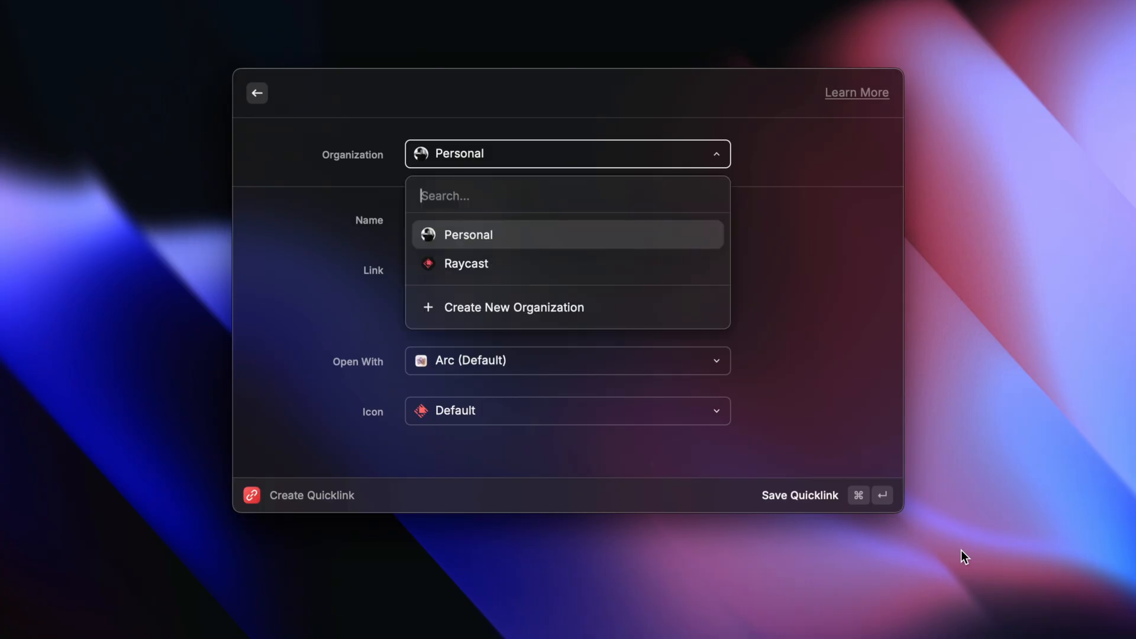
key("Down")
key("Return")
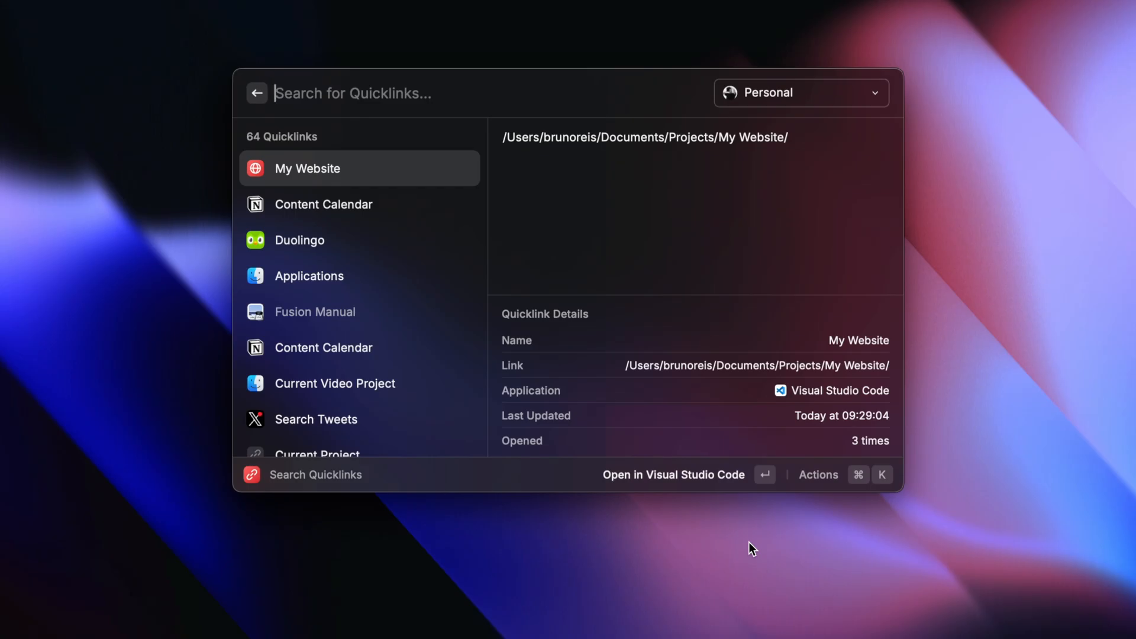
Filter the quicklinks list to the Raycast organization.
key("super+p")
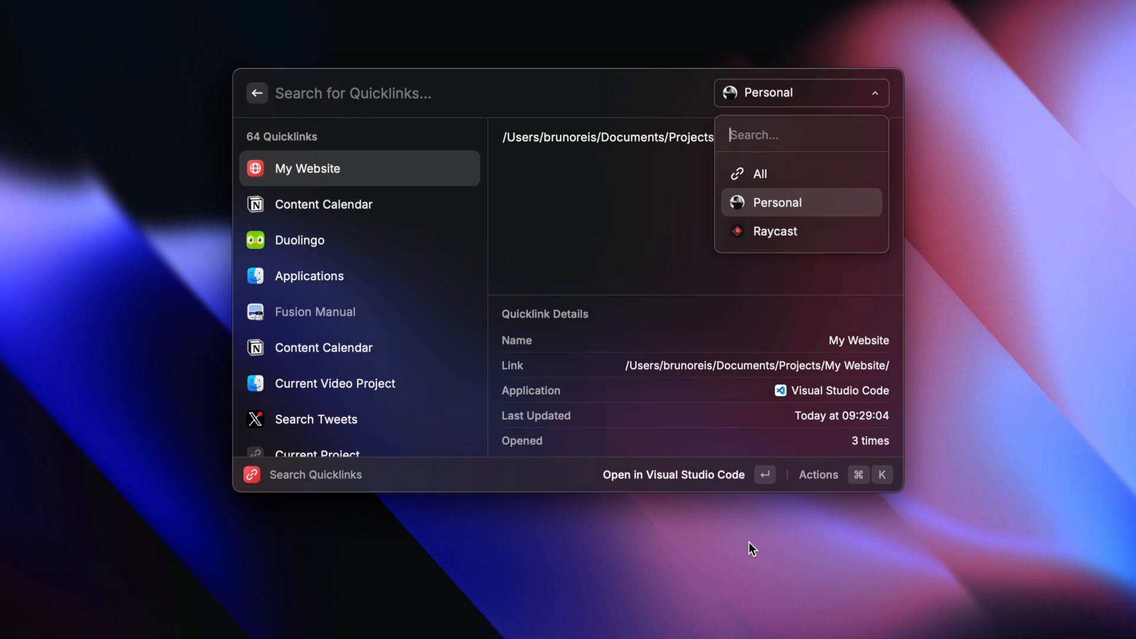
key("Down")
key("Return")
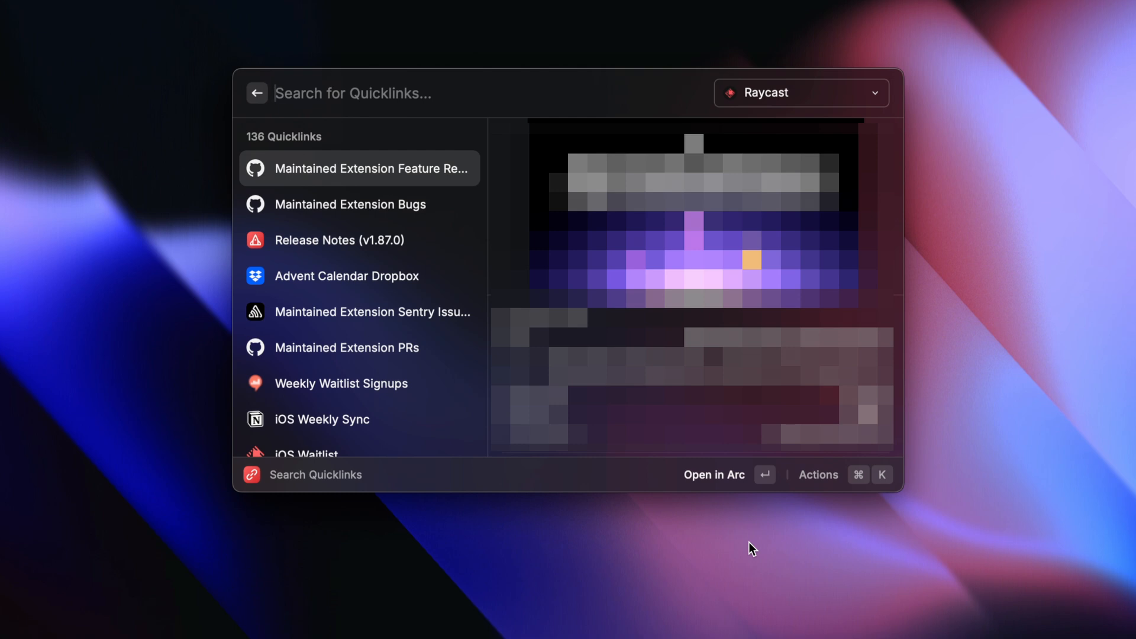
Browse the Raycast organization's shared quicklinks and examine their previews and details.
key("Down")
key("Down")
key("Down")
key("Down")
key("Down")
key("Down")
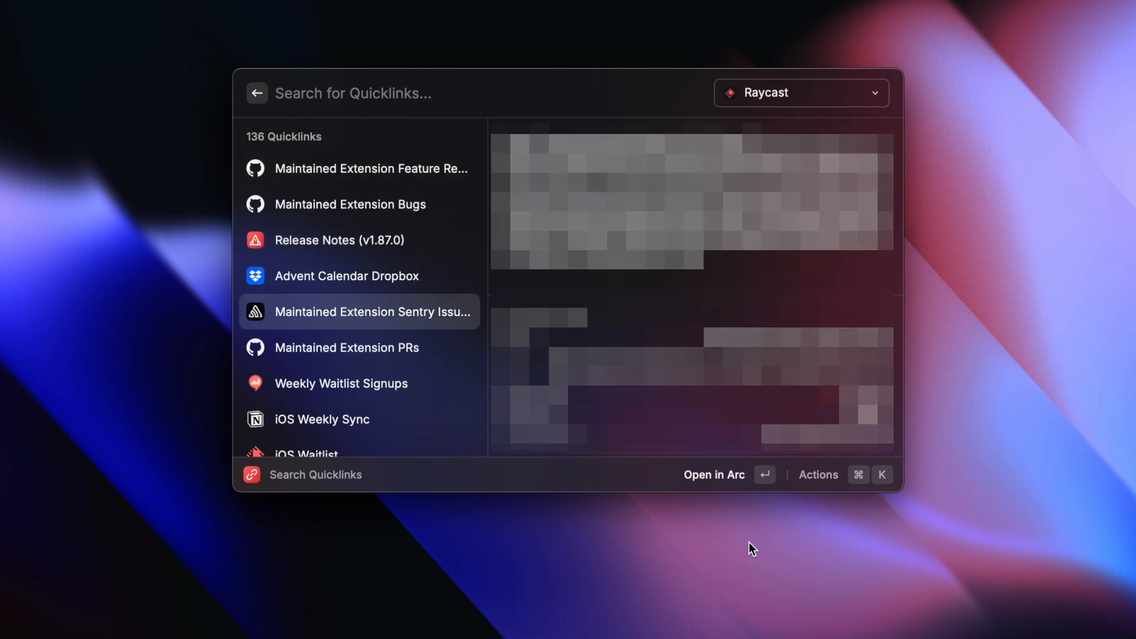
key("Down")
key("Down")
key("Down")
key("Down")
key("Down")
key("Down")
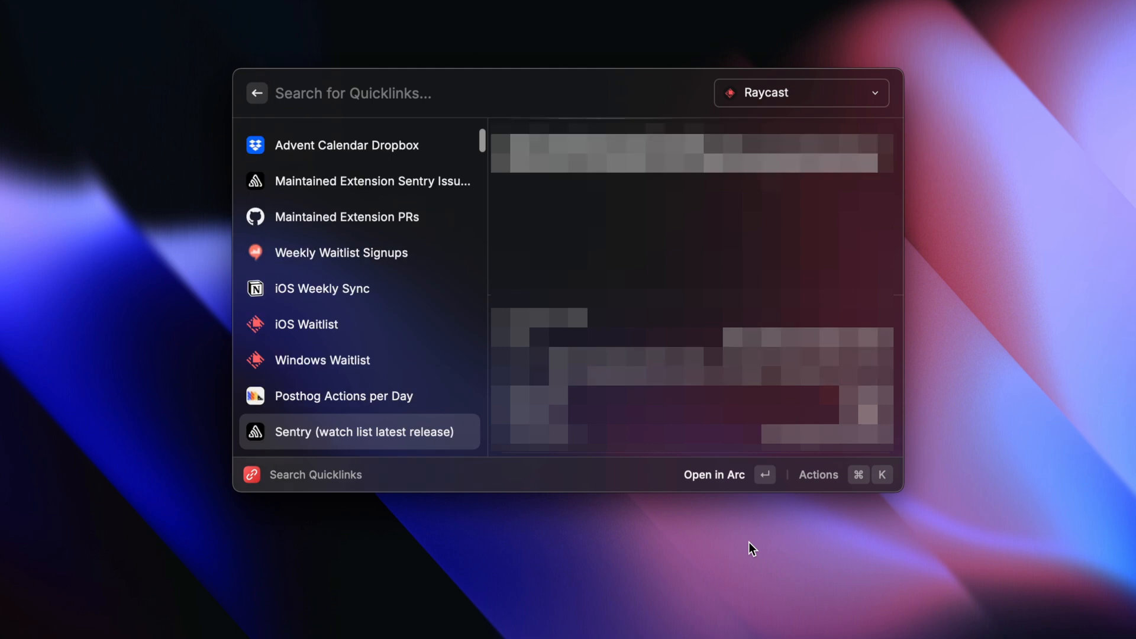
key("Down")
Search the Raycast quicklinks for "waitlist" and compare the details of the matching entries.
type("waitlist")
key("Down")
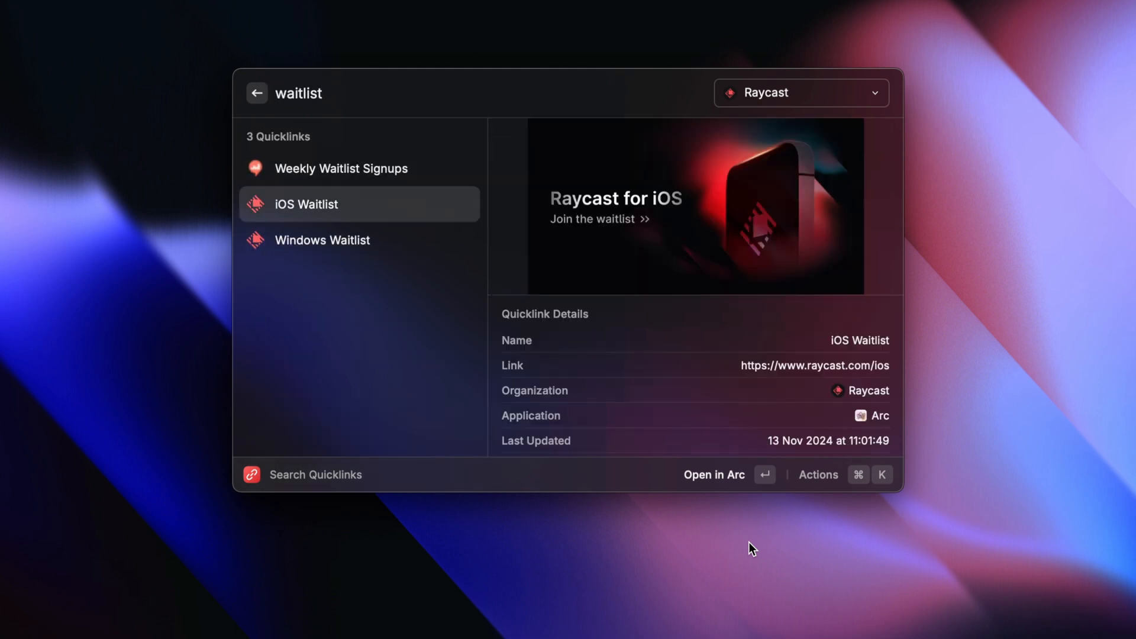
key("Down")
key("Up")
key("Down")
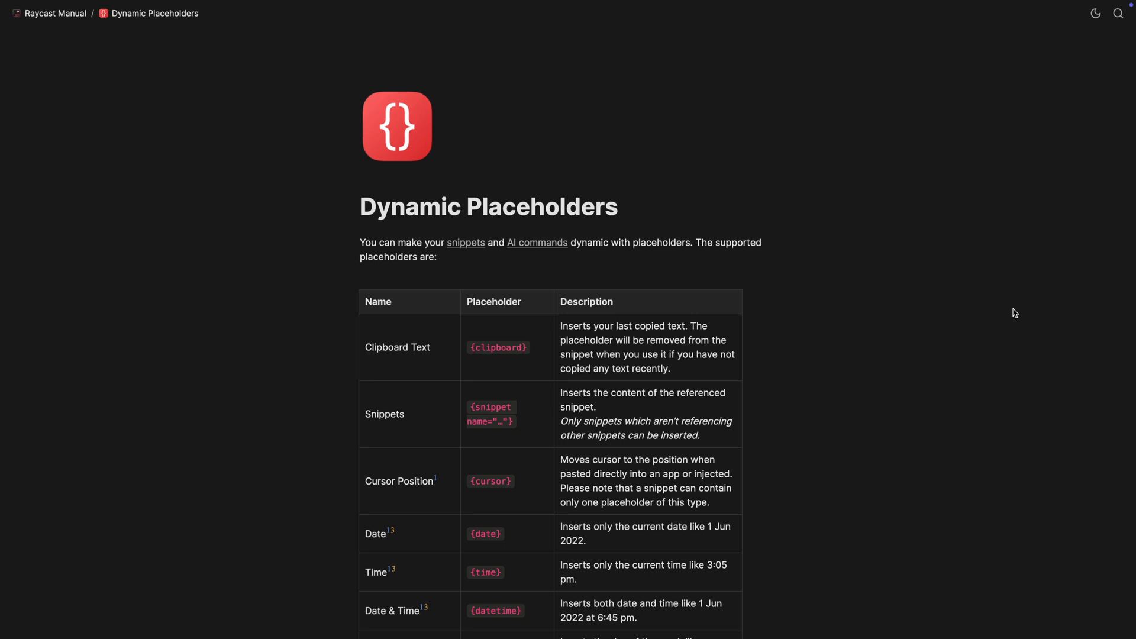
Read through the table of supported dynamic placeholders in the Raycast manual.
scroll(1015, 313, "down", 5)
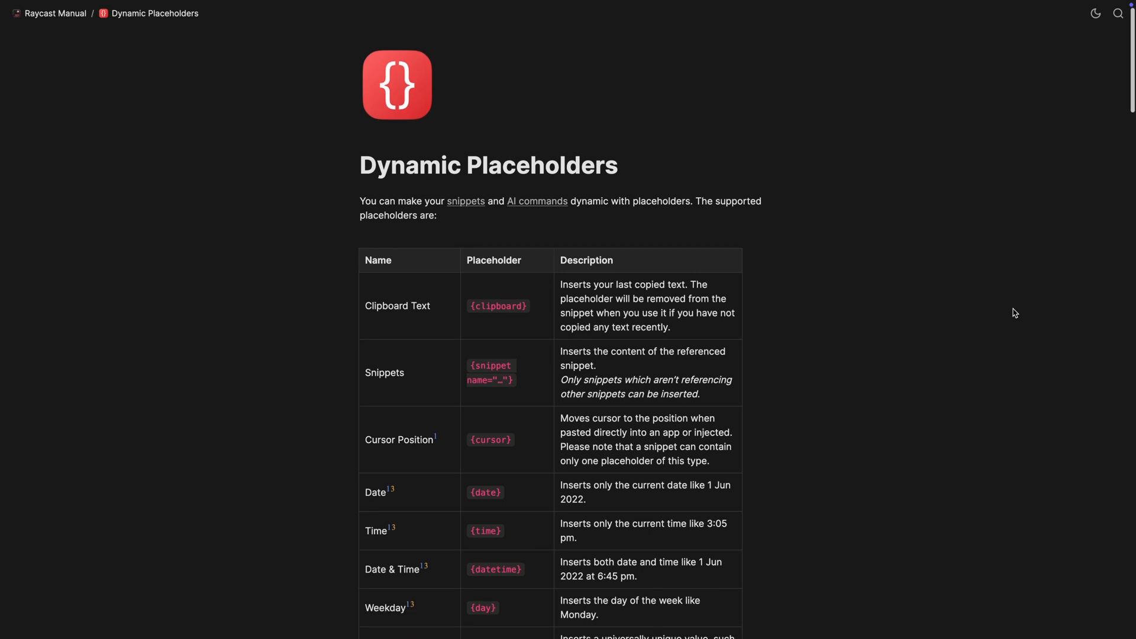
scroll(1015, 313, "down", 5)
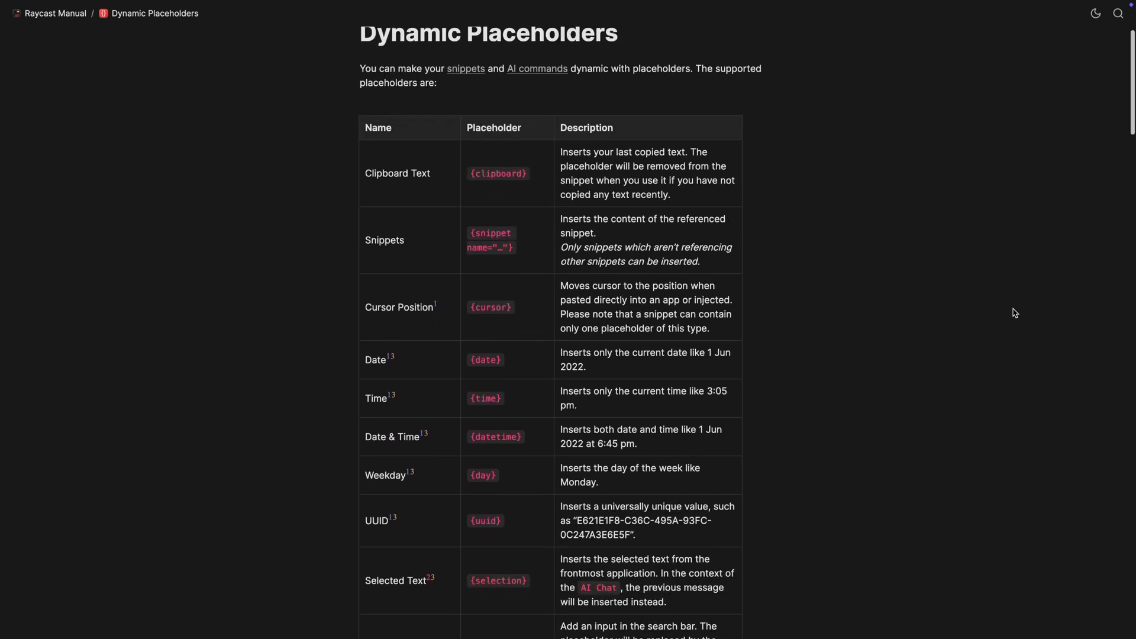
scroll(1015, 313, "down", 5)
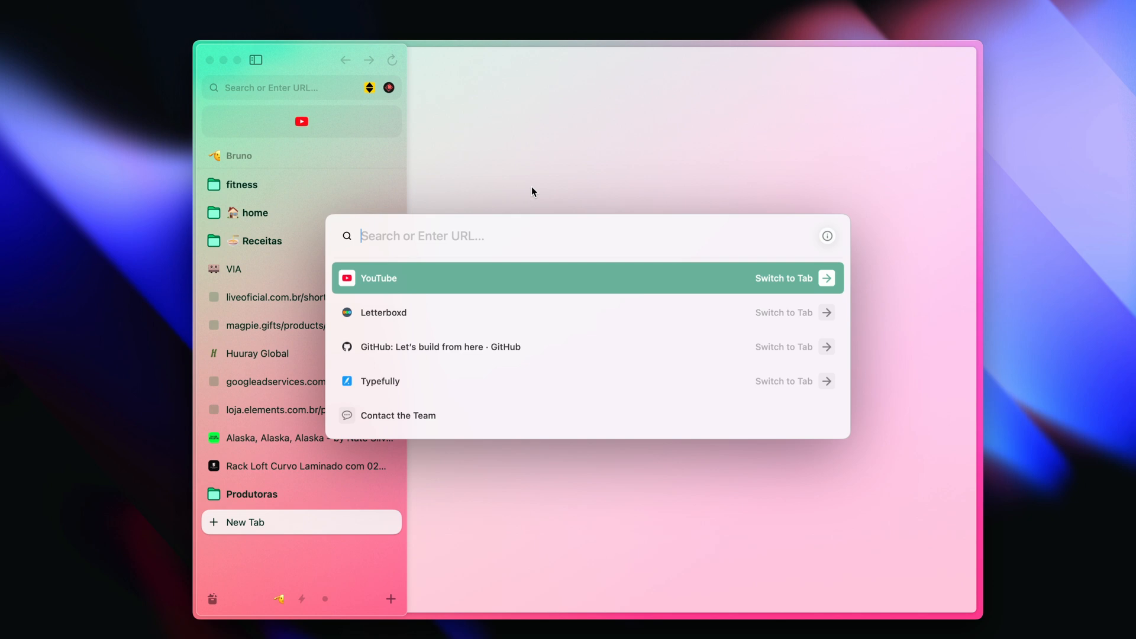
Open Artlist in a new browser tab and search its music for "bossa nova".
type("artli")
key("Return")
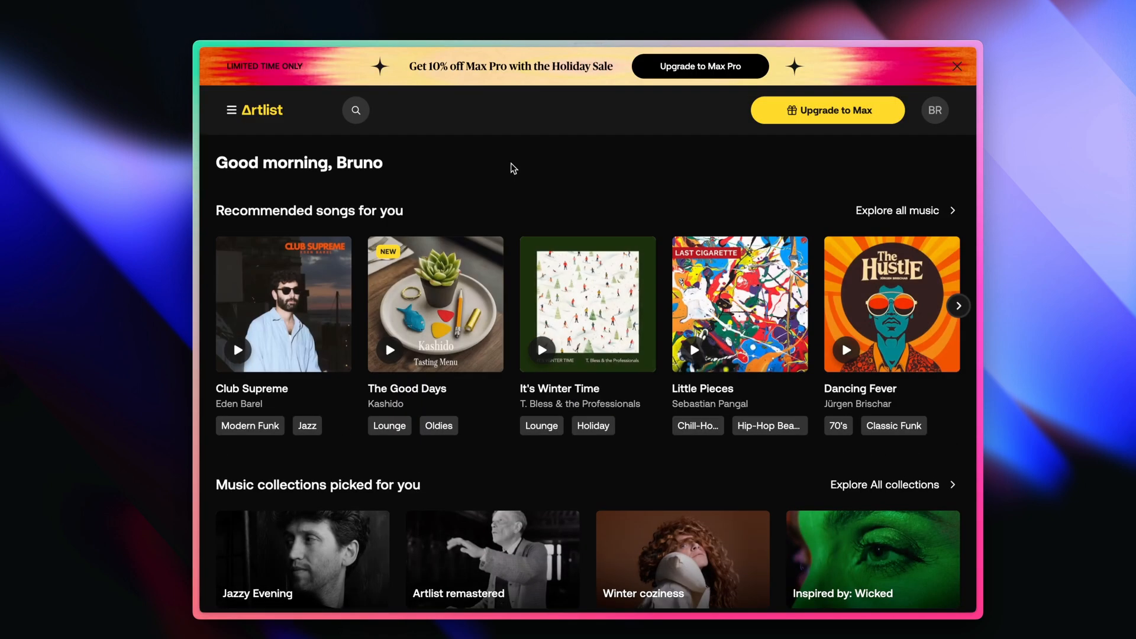
left_click(356, 110)
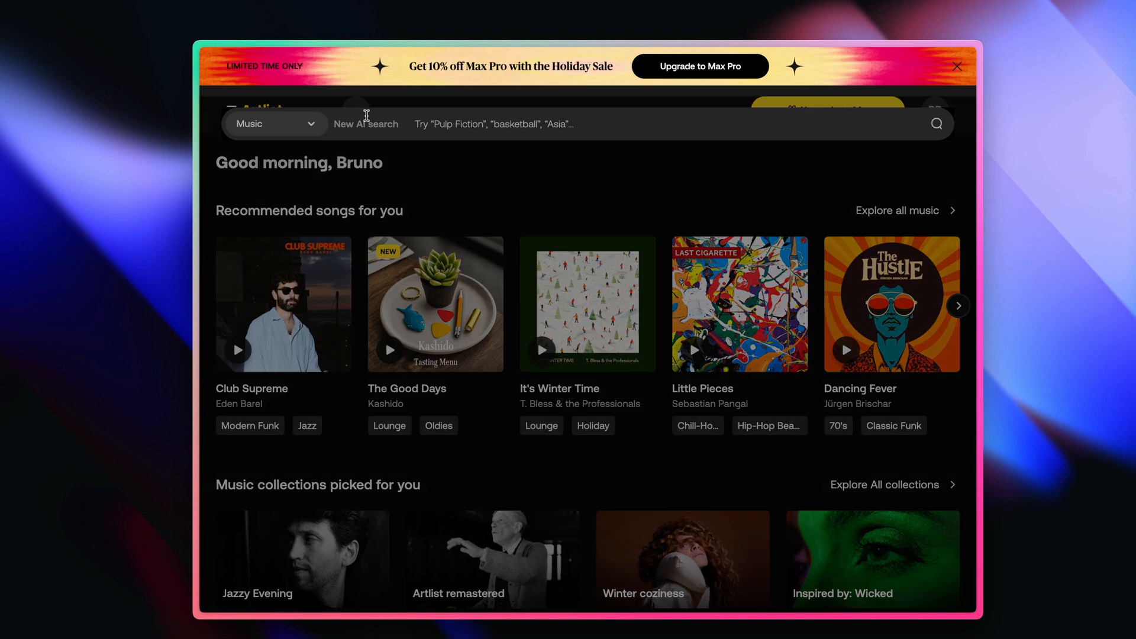
left_click(420, 121)
type("bo")
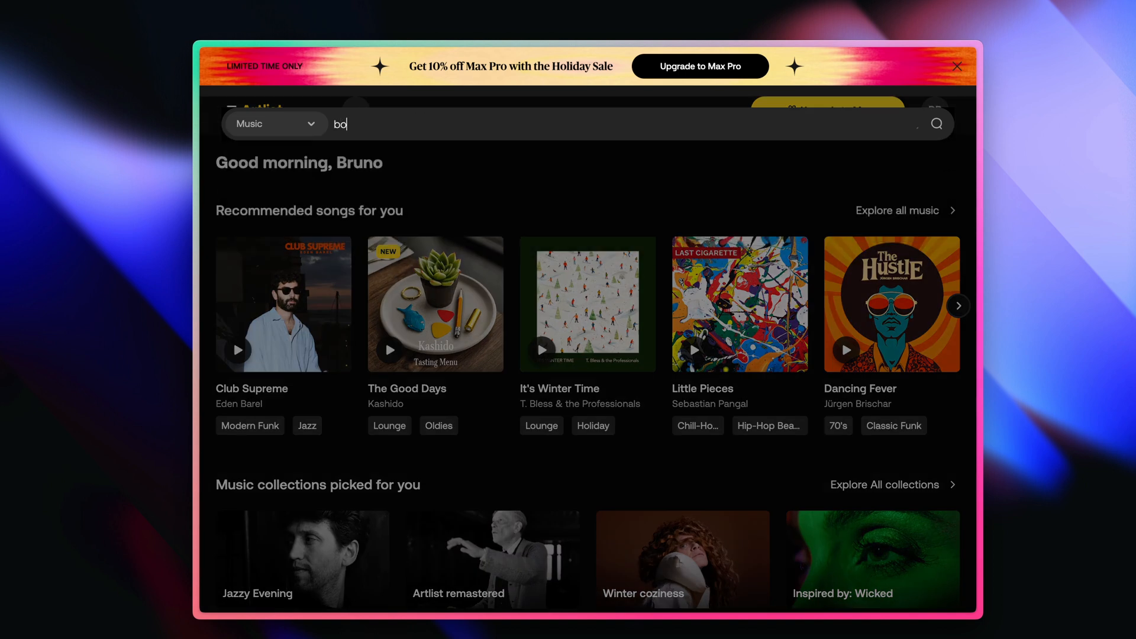
type("ssa nova")
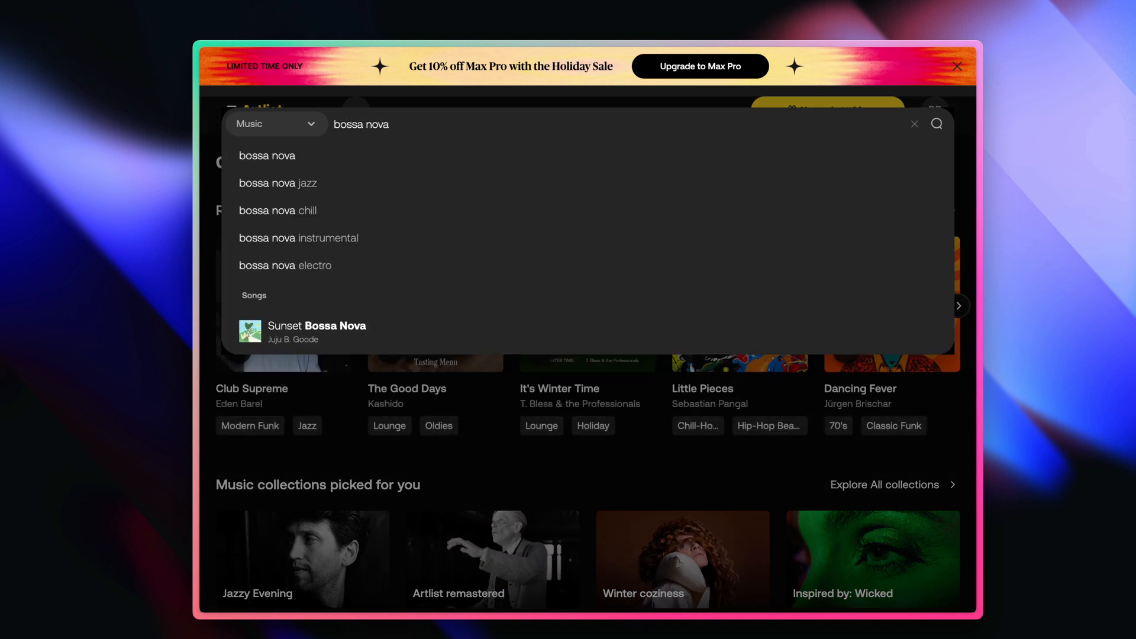
key("Return")
key("super+shift+c")
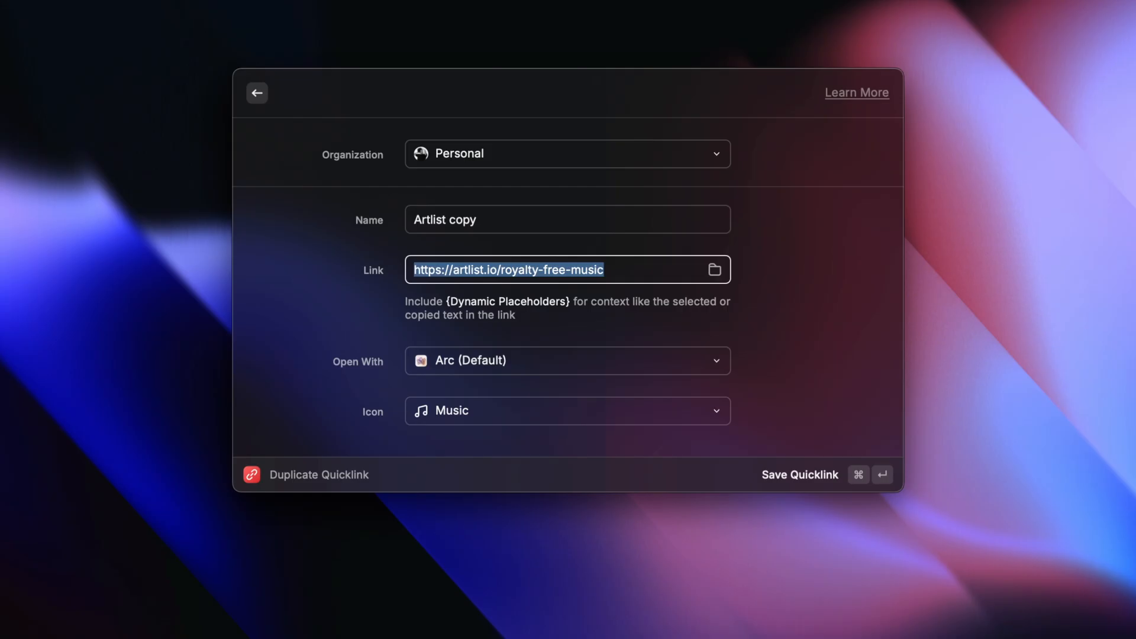
key("super+v")
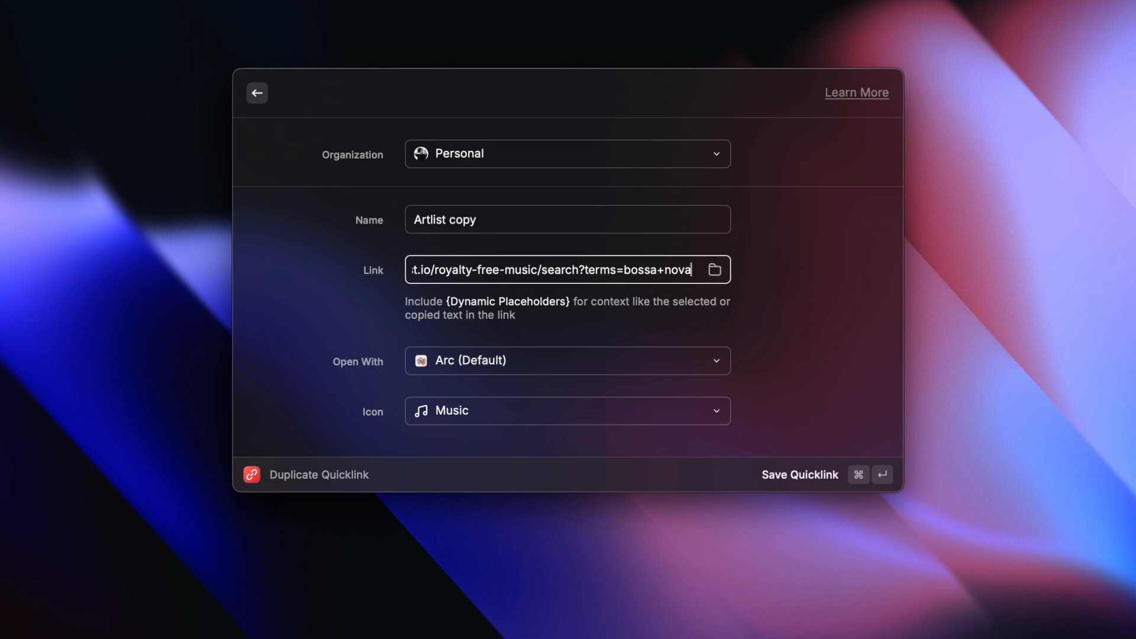
key("BackSpace")
key("BackSpace")
key("BackSpace")
key("BackSpace")
key("BackSpace")
key("BackSpace")
key("BackSpace")
key("BackSpace")
key("BackSpace")
key("BackSpace")
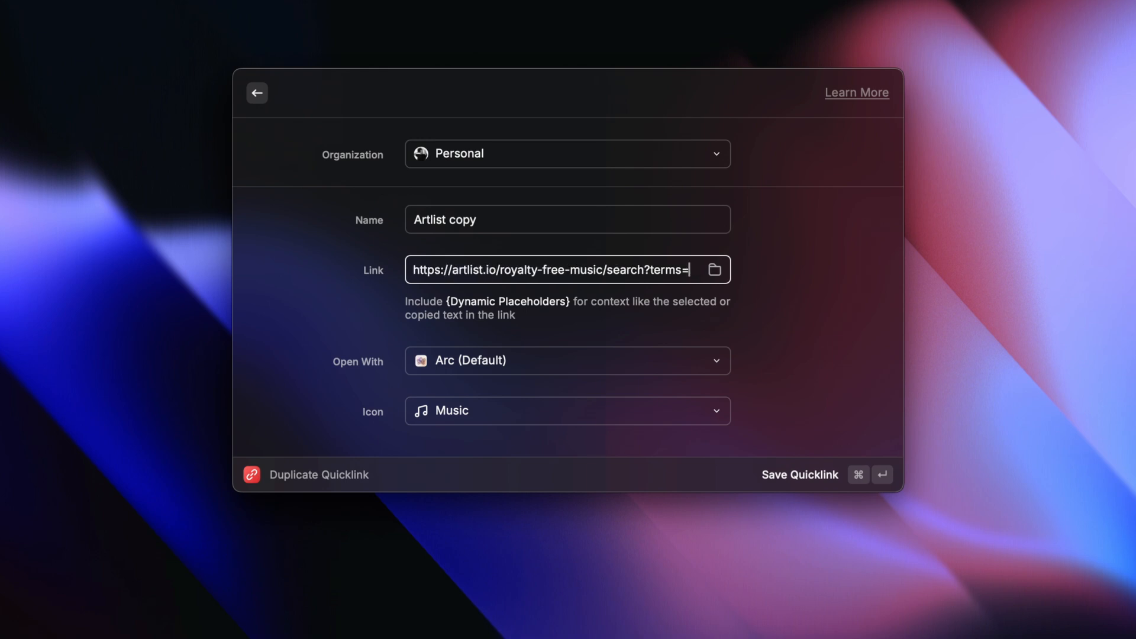
Append an Argument dynamic placeholder named "Term" to the end of the quicklink's link.
type("{")
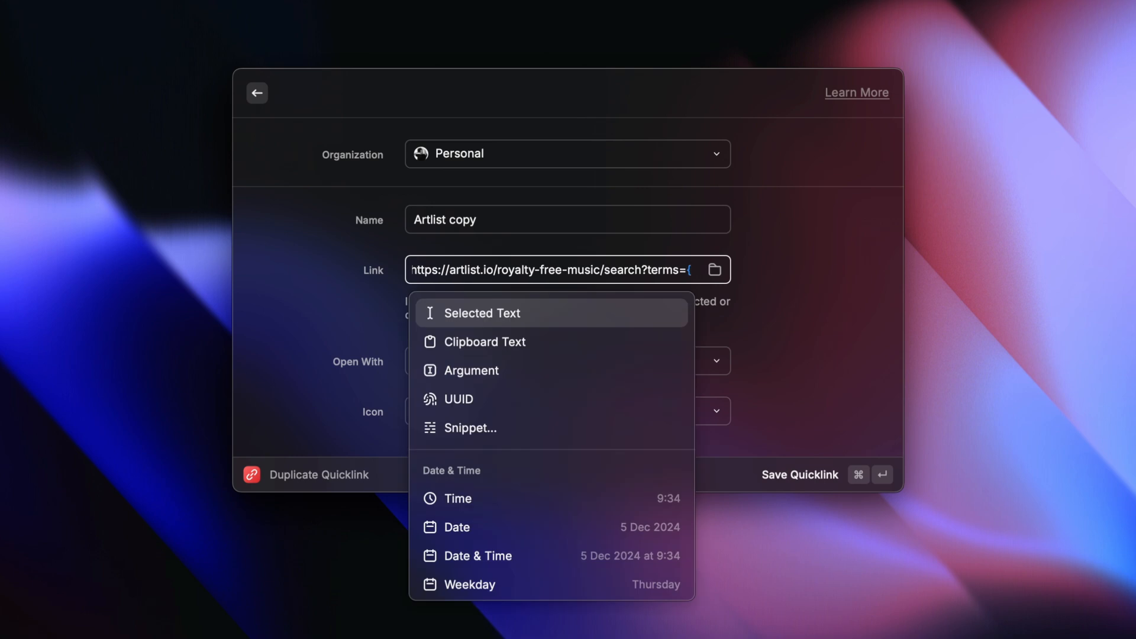
key("Down")
key("Down")
key("Escape")
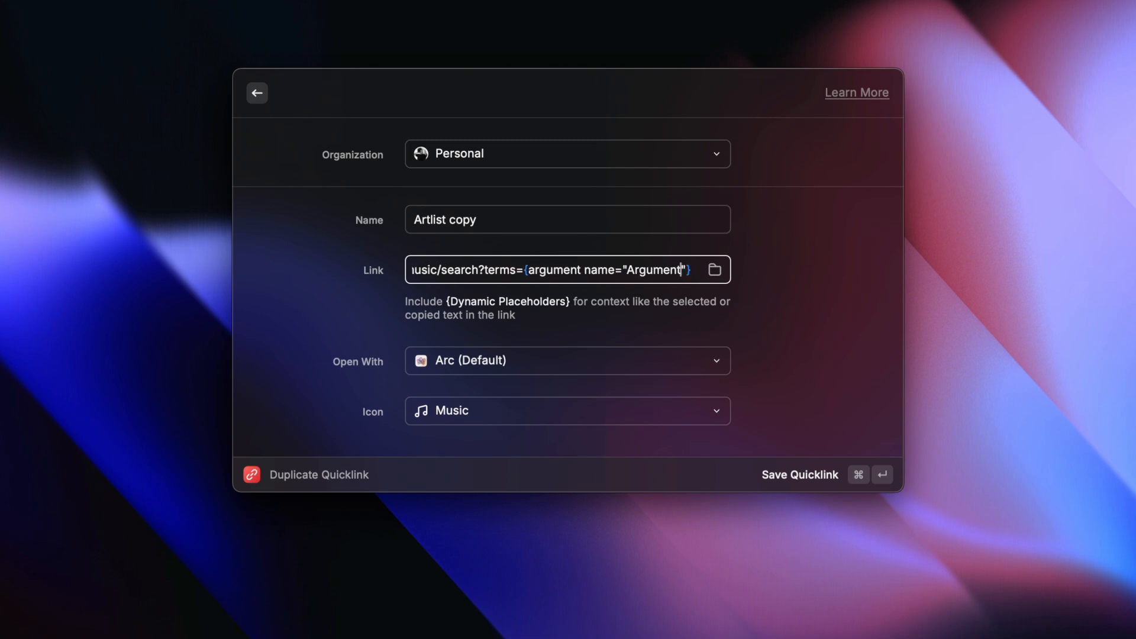
key("alt+BackSpace")
type("Term")
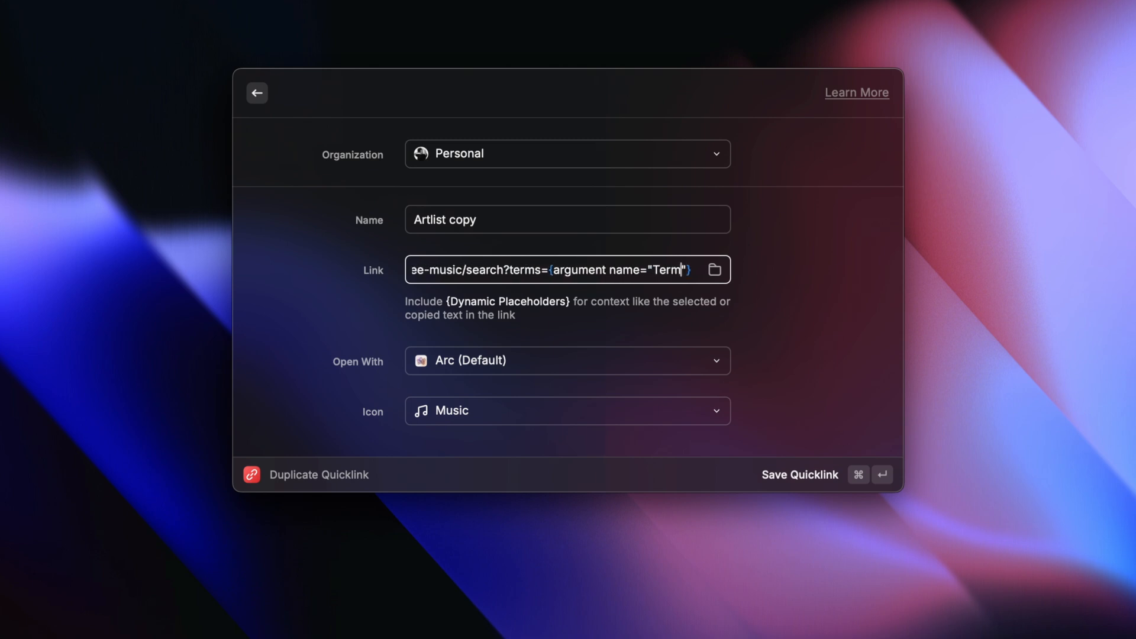
Name the duplicated quicklink "Search Artlist" and save it.
key("shift+Tab")
type("Se")
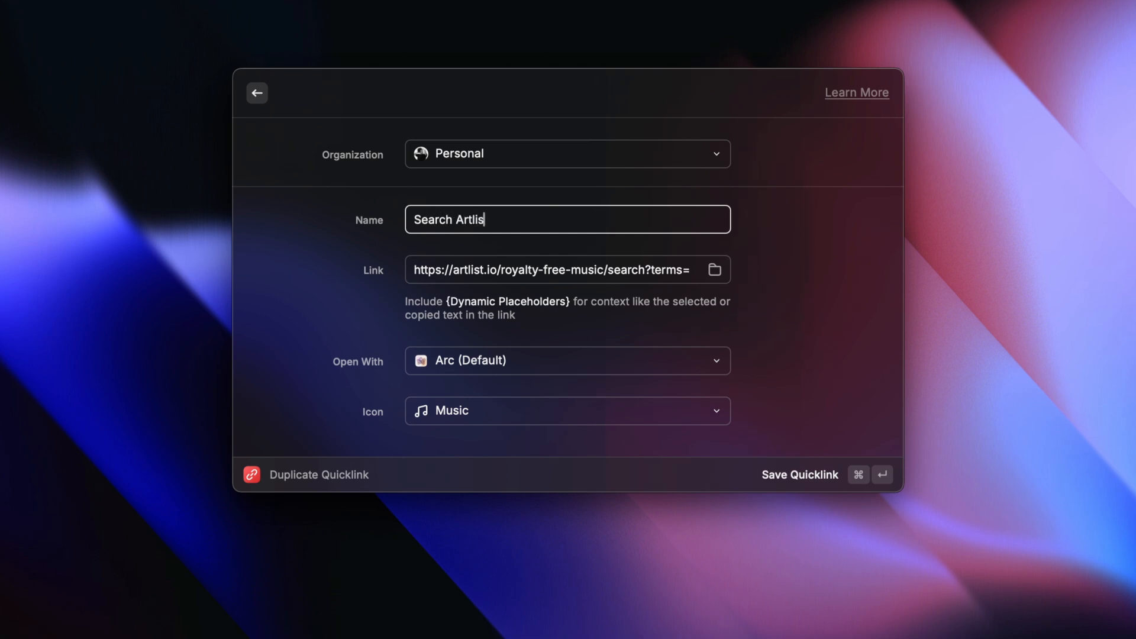
key("super+Return")
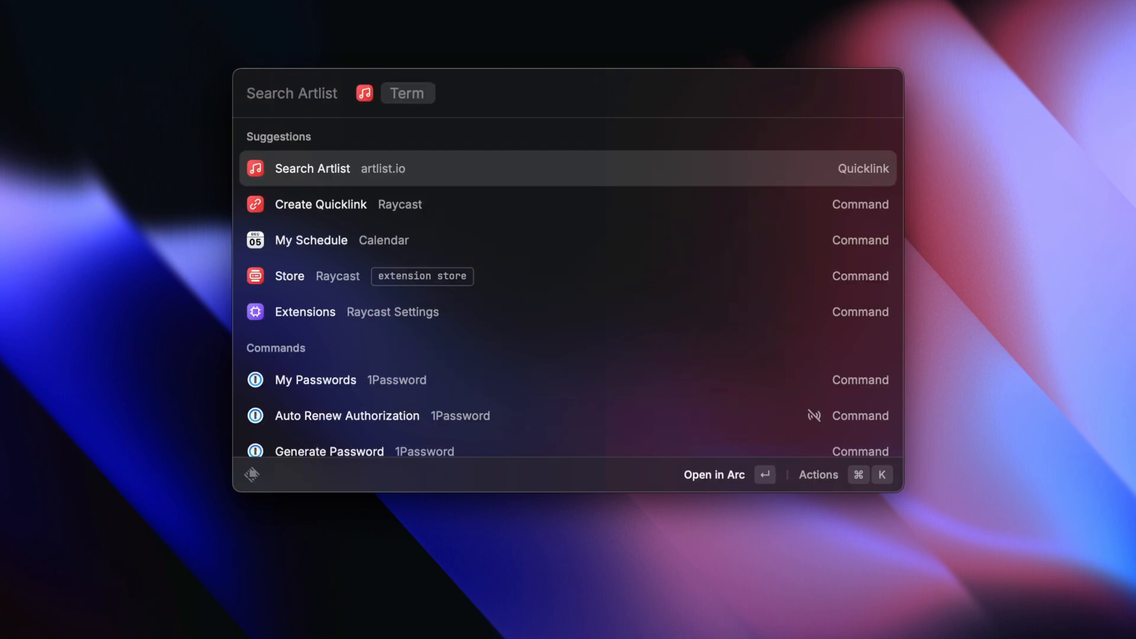
Run the Search Artlist quicklink with the term "bossa nova" and browse the resulting songs.
type("bossa nova")
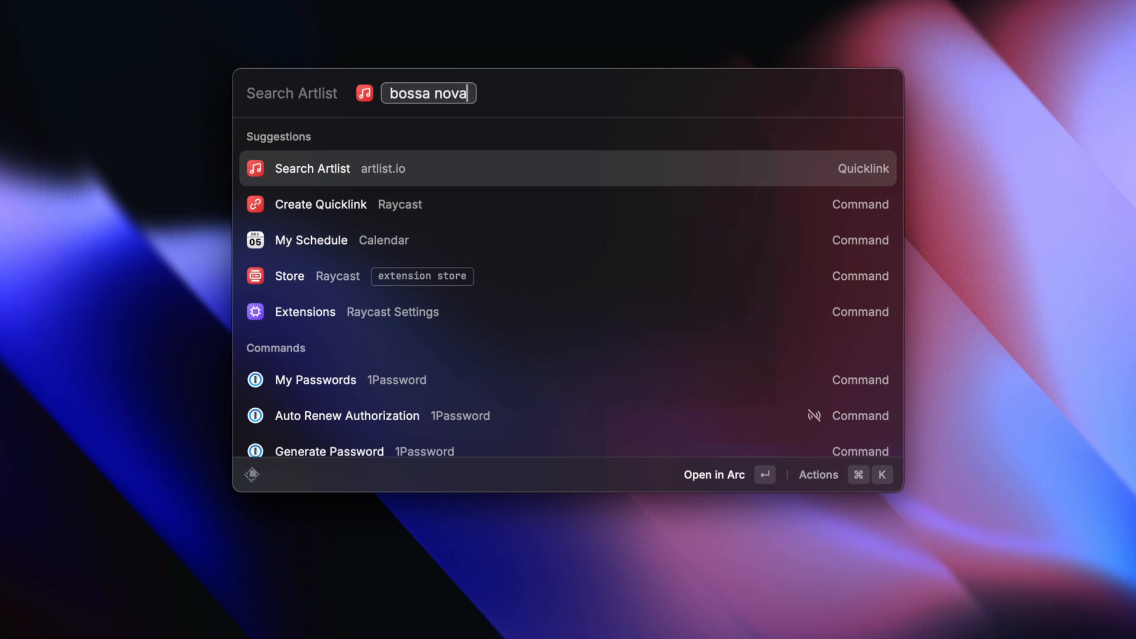
key("Return")
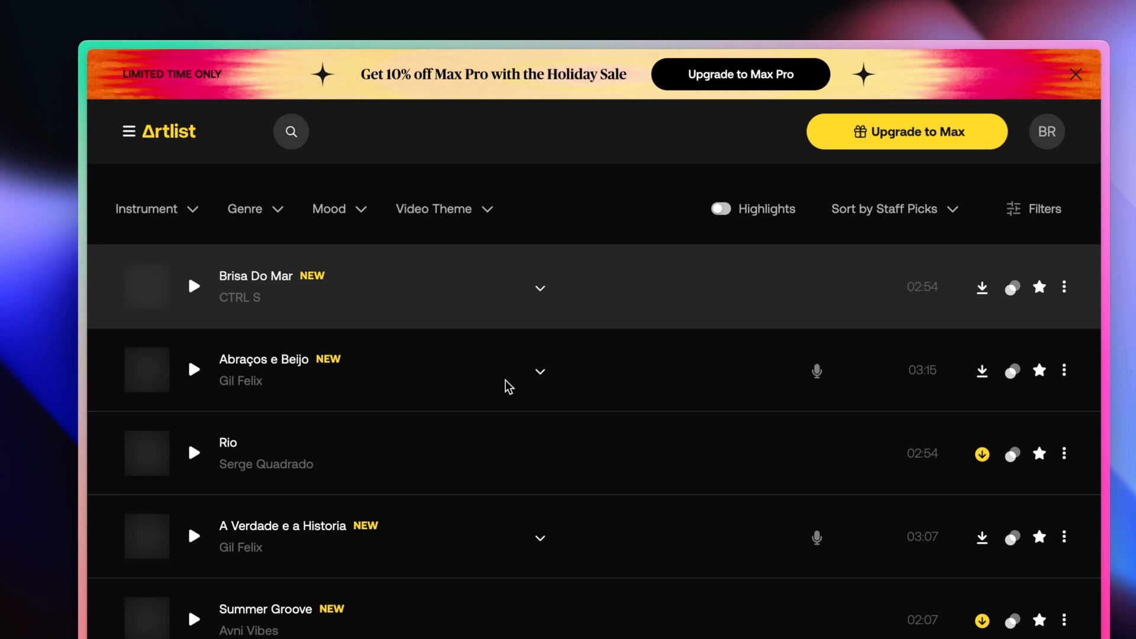
scroll(505, 380, "down", 1)
scroll(506, 385, "down", 1)
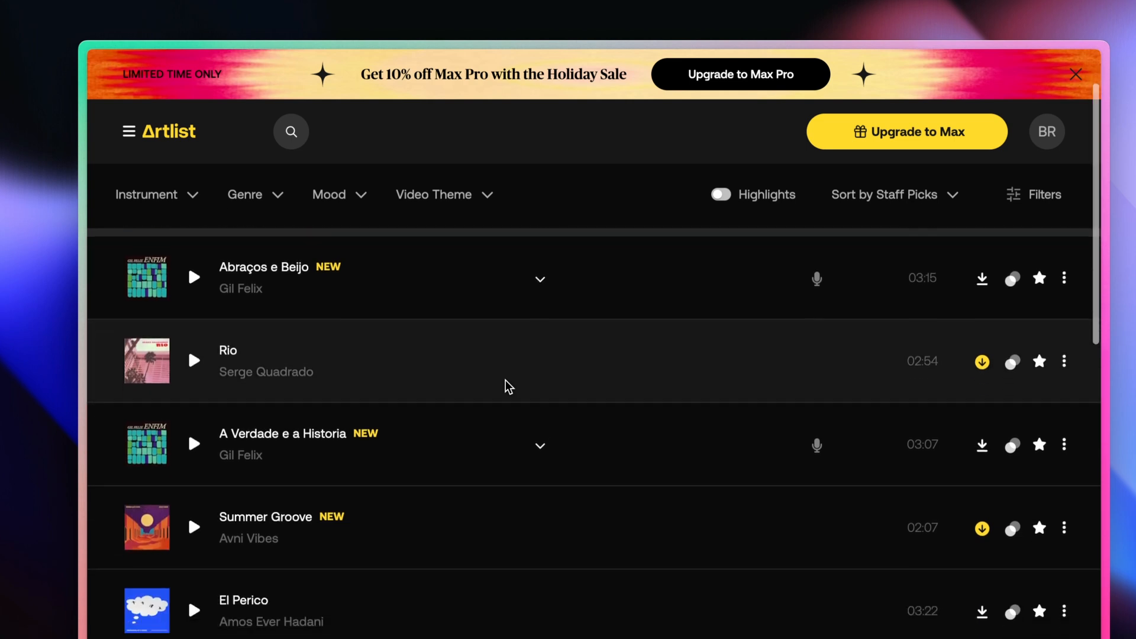
scroll(507, 386, "down", 1)
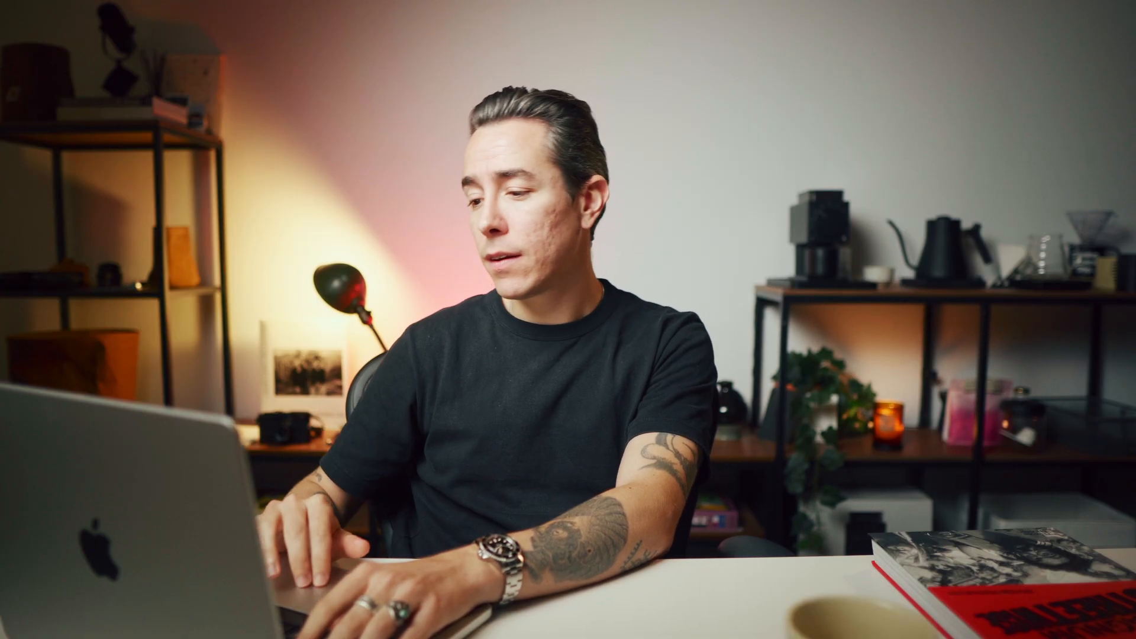
Create a quicklink named "Open Downloads" that links to the copied Downloads folder path, and save it.
type("nloads")
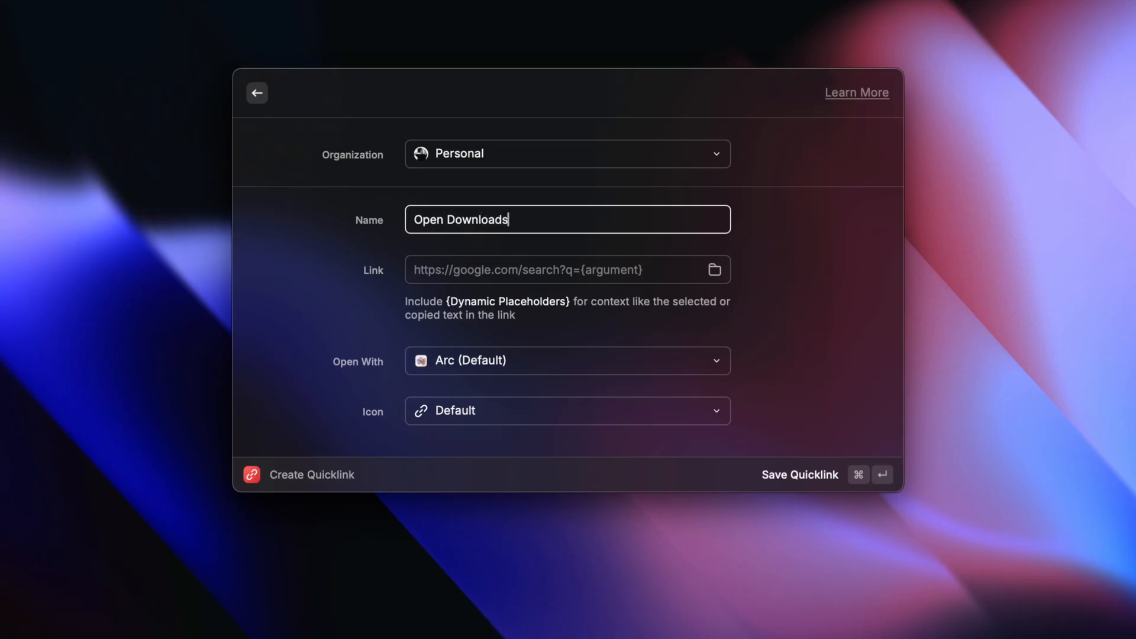
key("Tab")
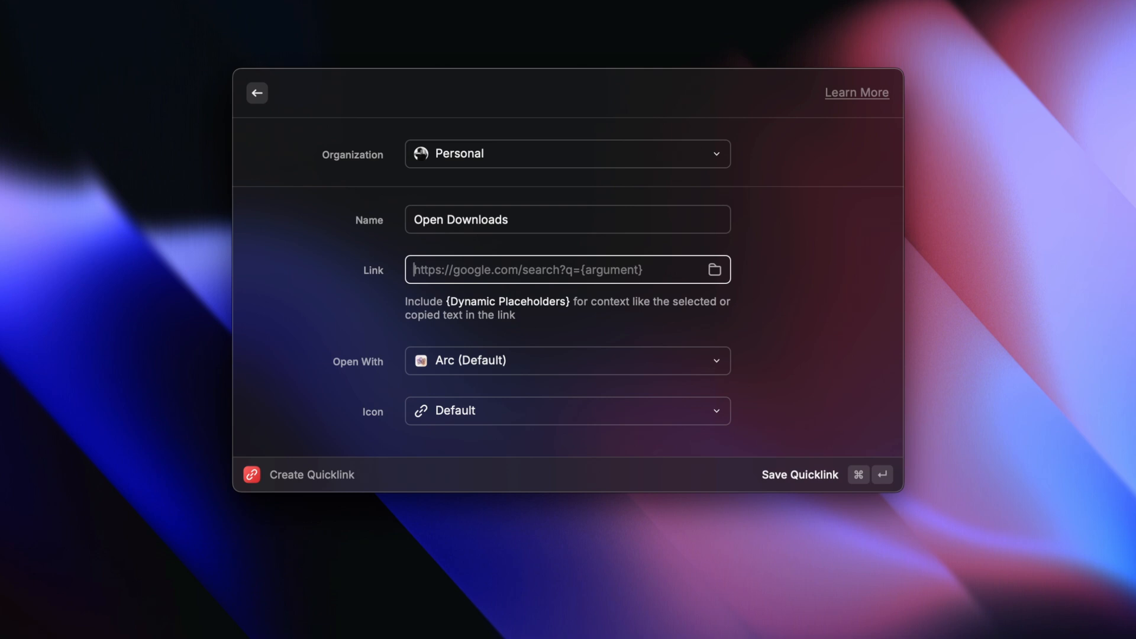
key("super+v")
key("Tab")
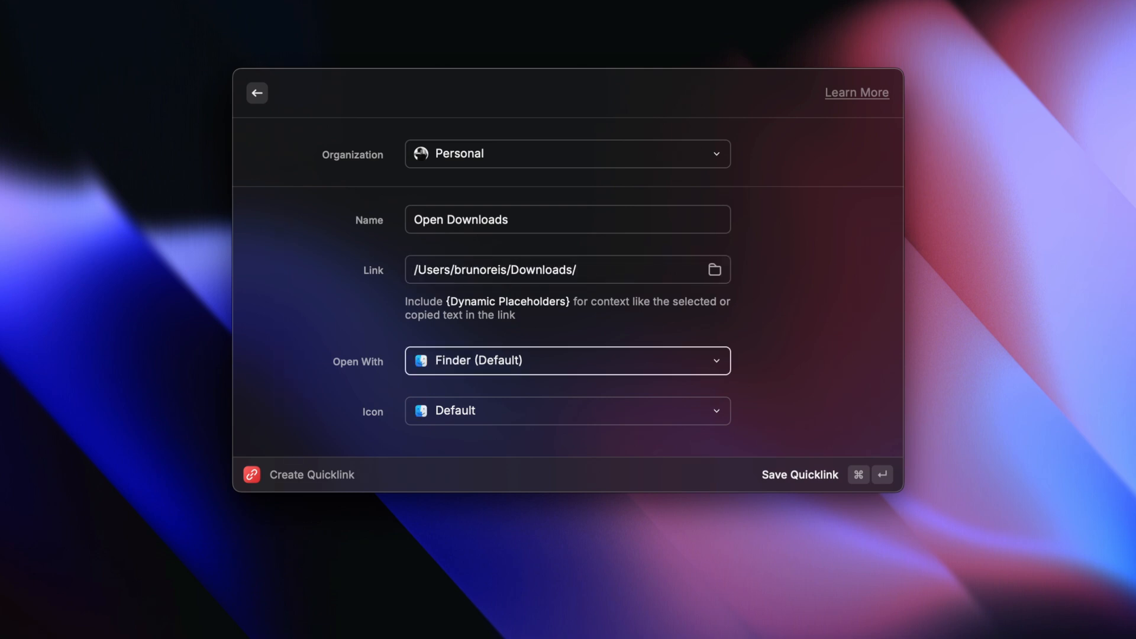
key("super+Return")
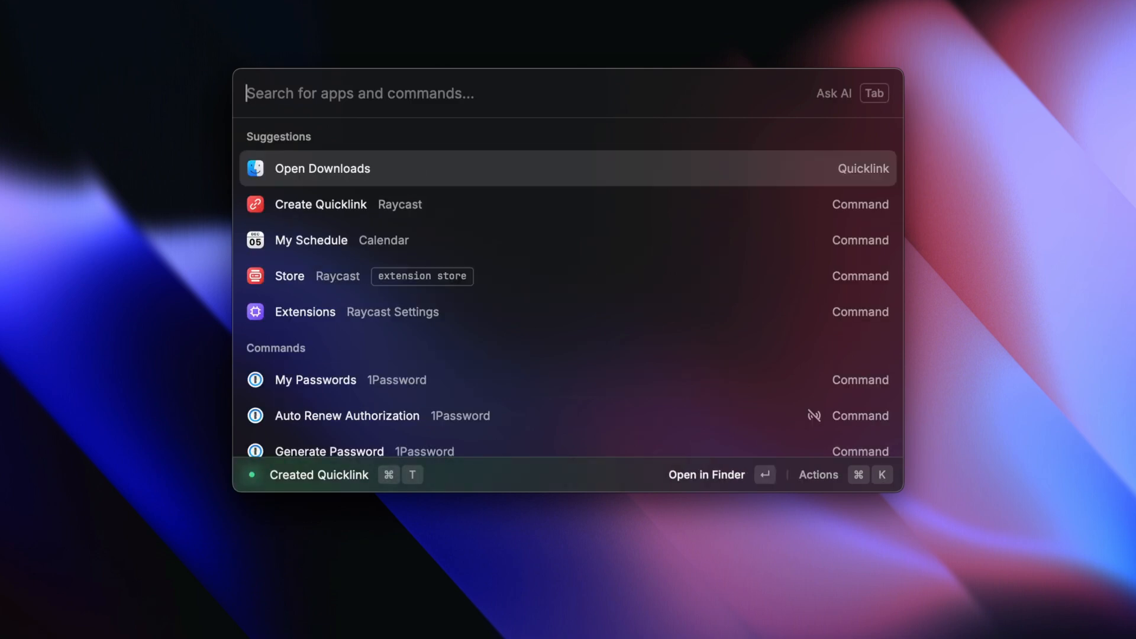
Open the configuration of the Open Downloads quicklink and record Option+D as its hotkey.
key("super+k")
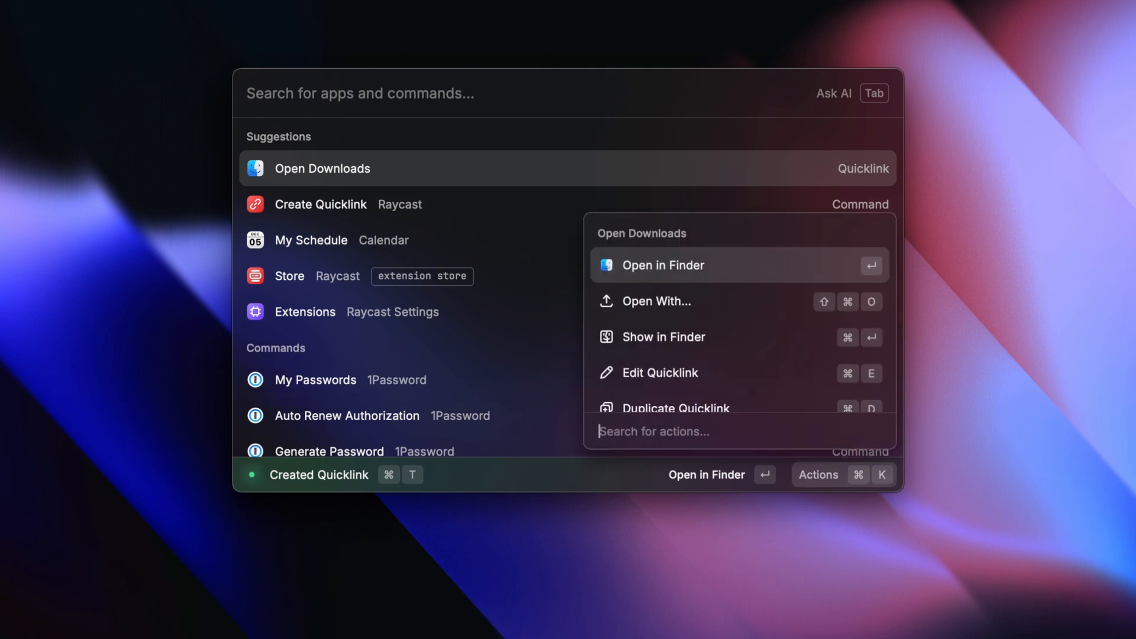
type("confi")
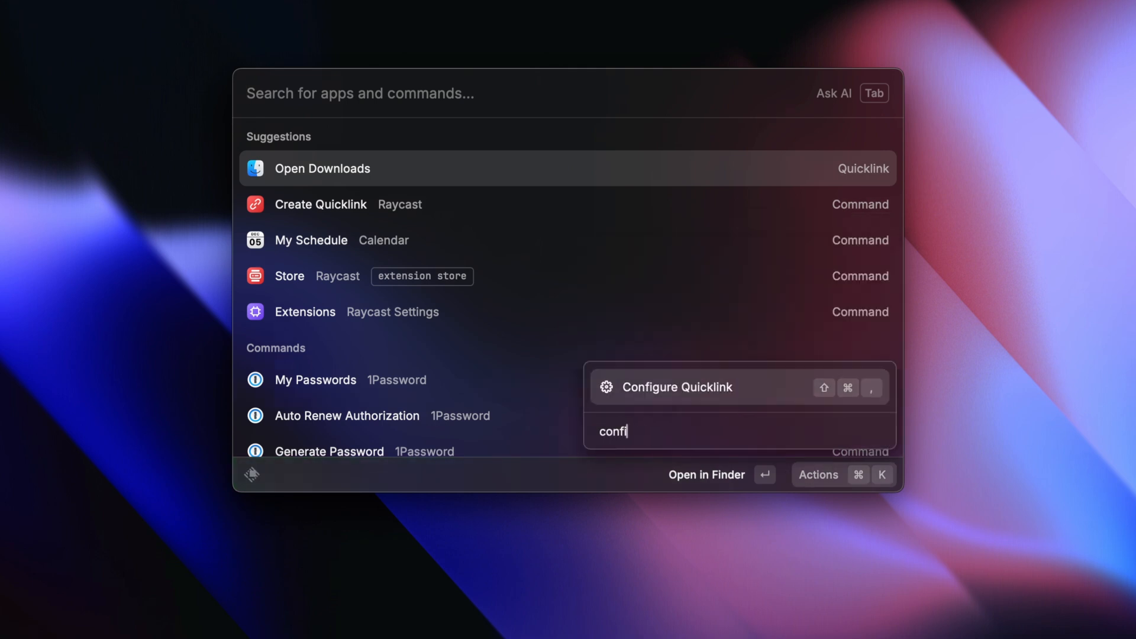
key("Return")
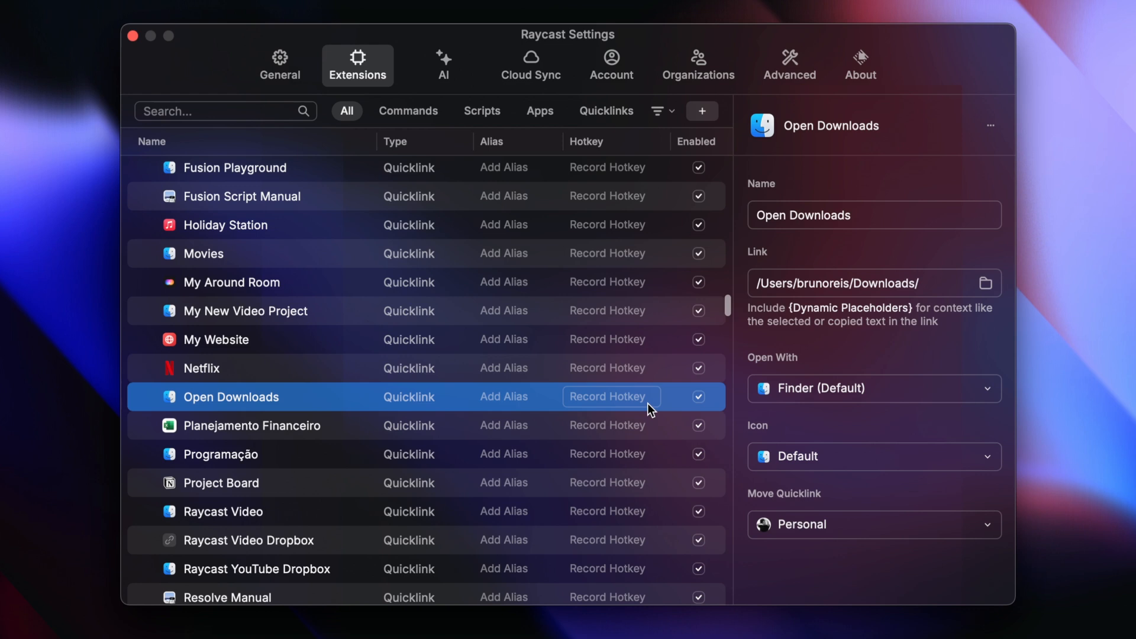
left_click(648, 401)
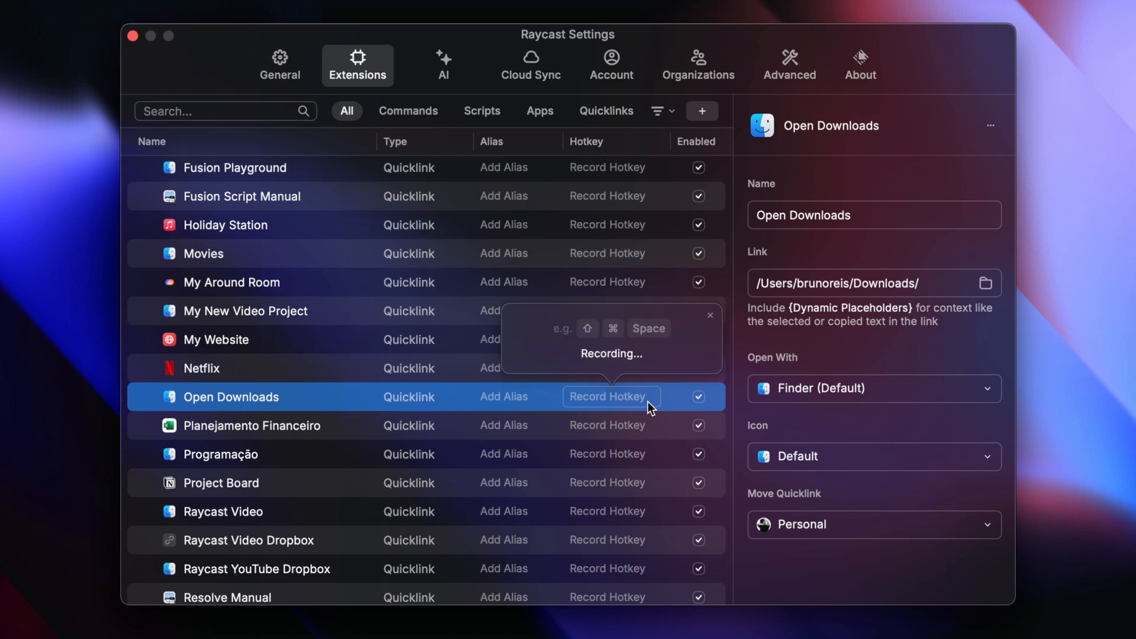
key("alt+d")
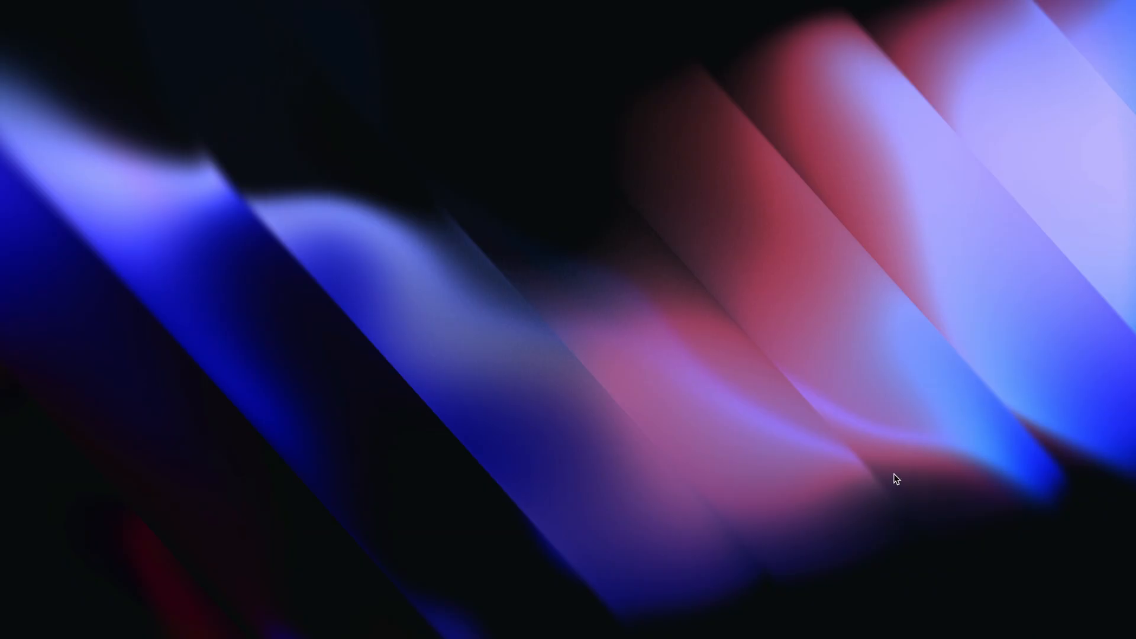
Test the Option+D hotkey by opening the Downloads folder, and preview Duolingo_Sharing 3.PNG.
key("alt+d")
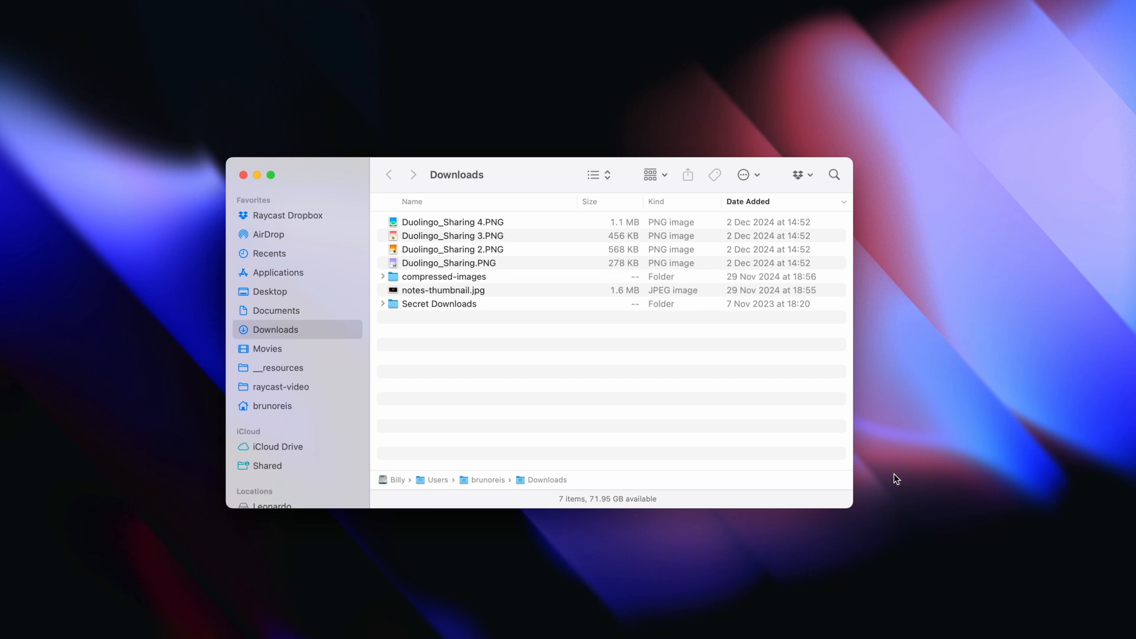
left_click(488, 234)
key("space")
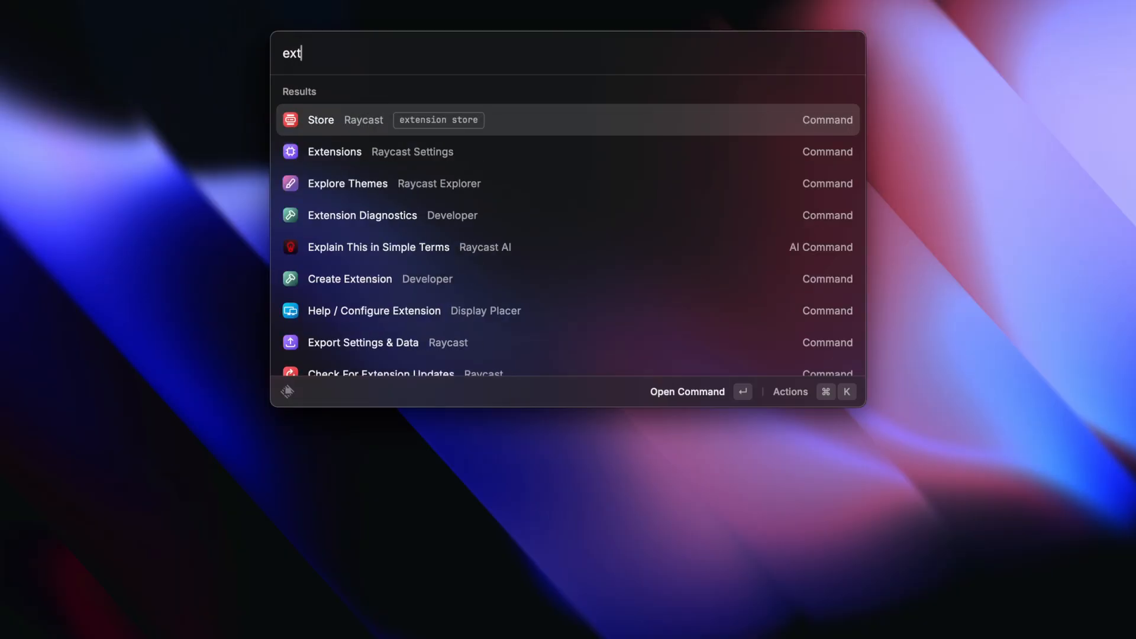
Open the Quicklinks group in Raycast's extension settings and switch "Pass selected text as argument" off and back on.
type("s")
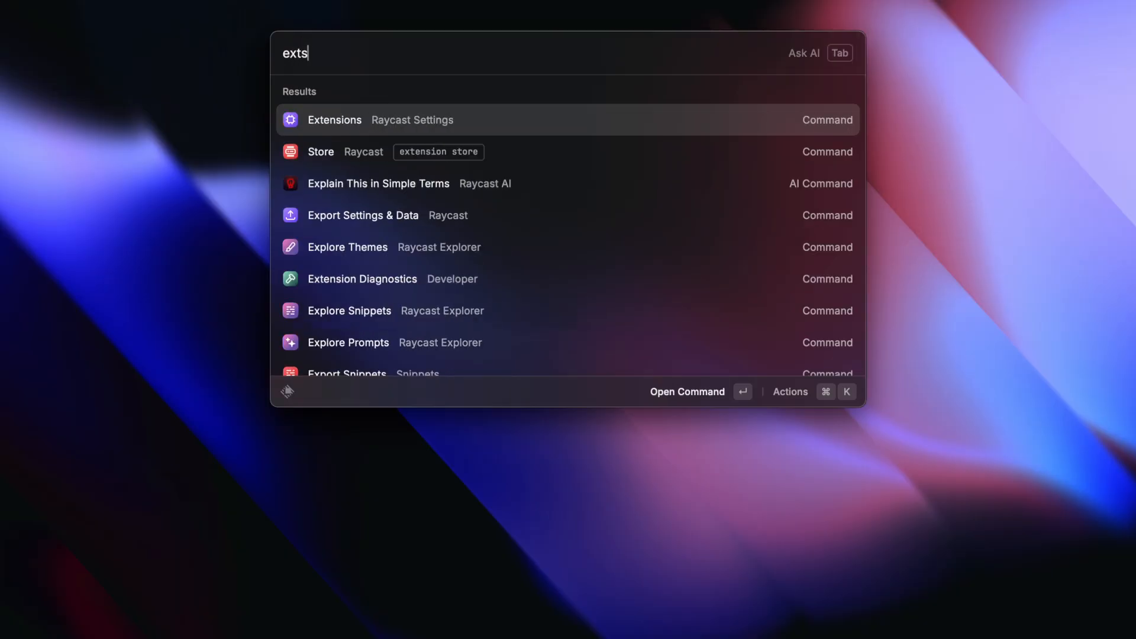
key("Return")
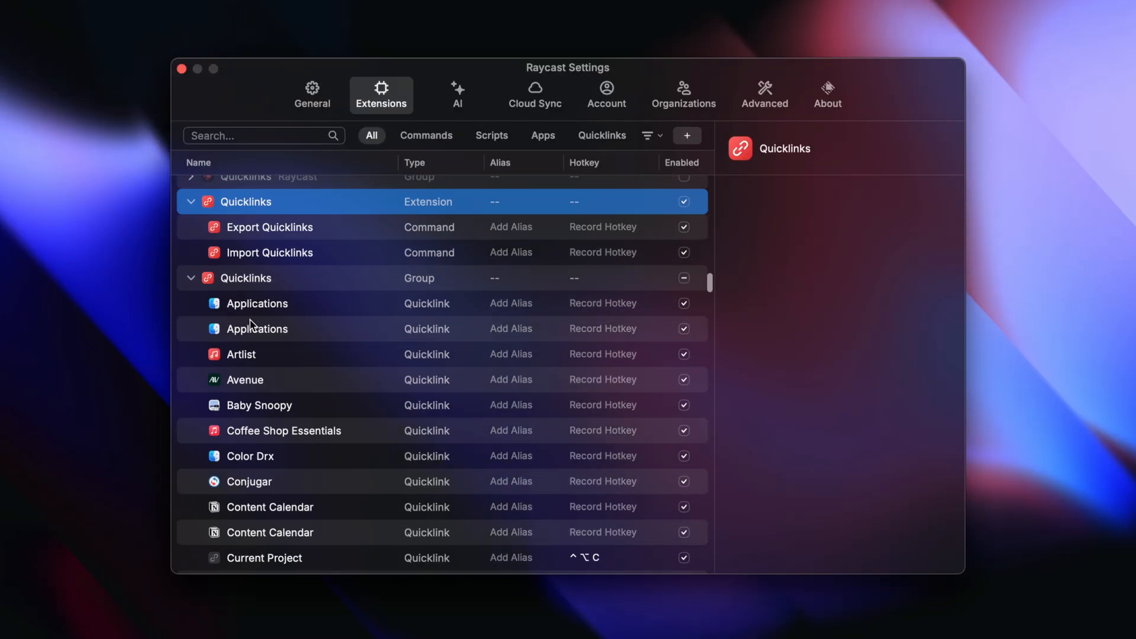
left_click(270, 279)
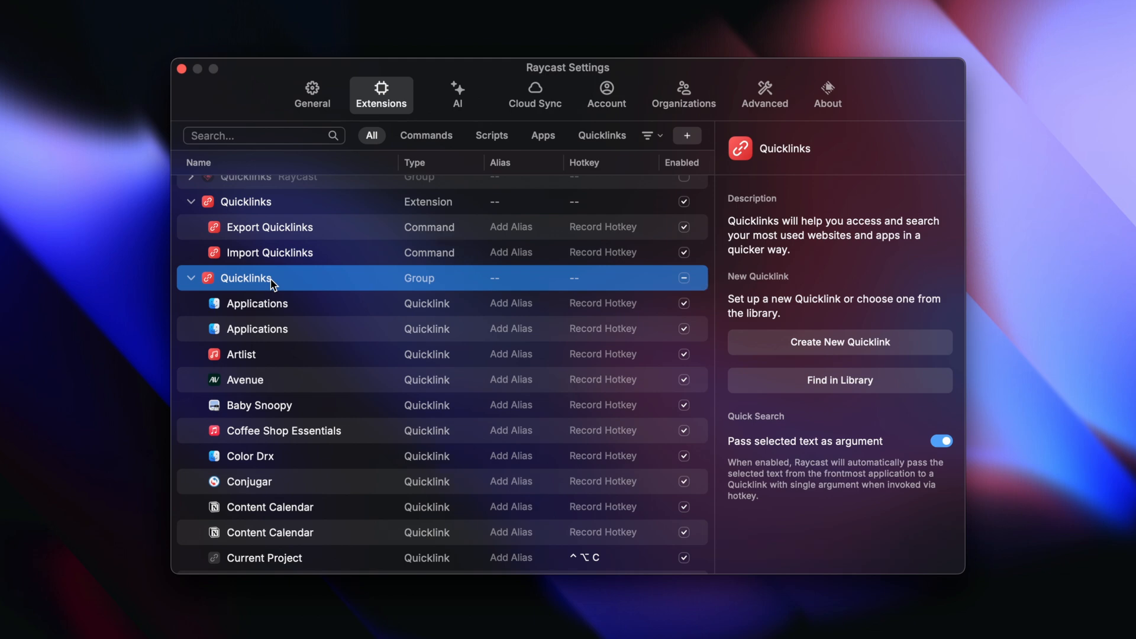
left_click(941, 440)
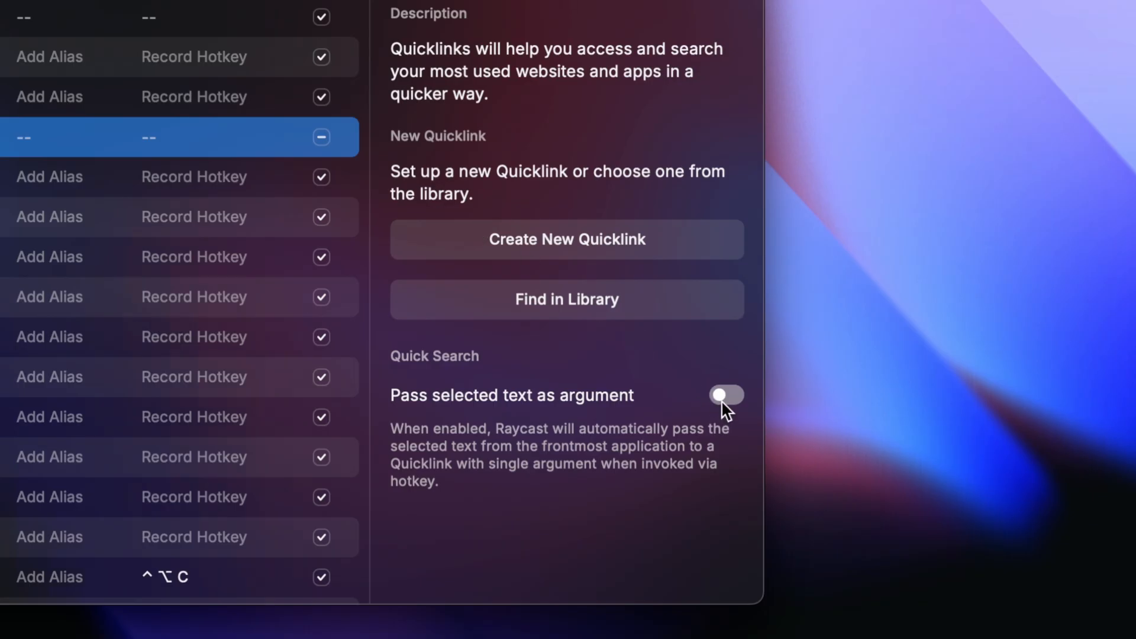
left_click(940, 443)
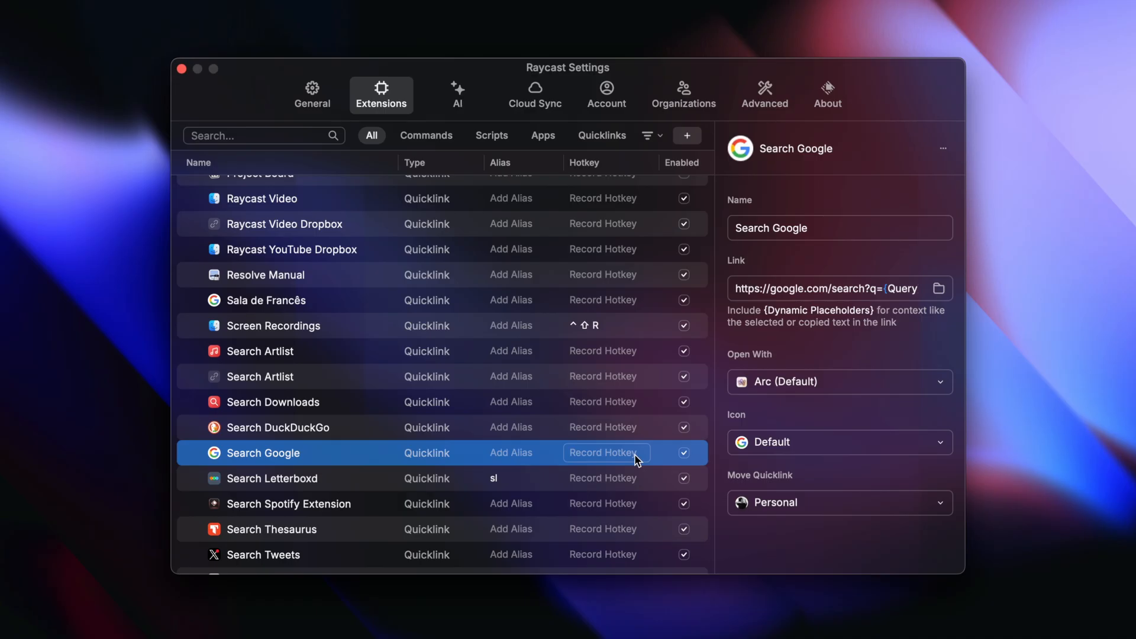
Record Option+Command+G as the hotkey of the Search Google quicklink.
left_click(634, 453)
key("alt+super+g")
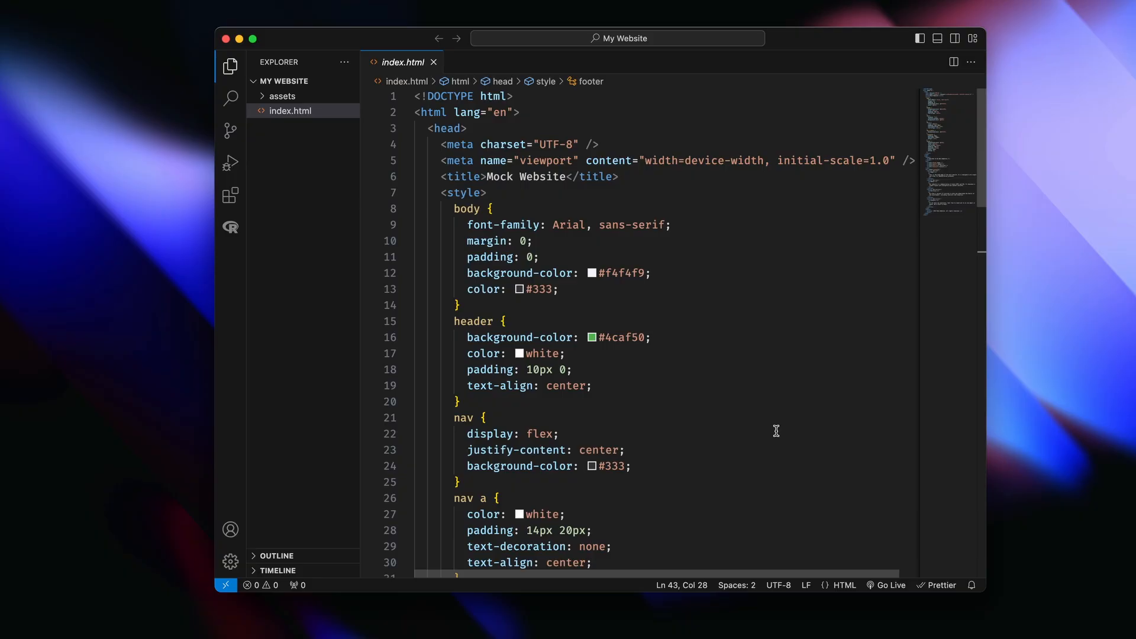
Switch to VS Code, select "padding" in the .container rule of index.html, search Google for it with the quicklink hotkey and browse the results.
scroll(776, 431, "down", 4)
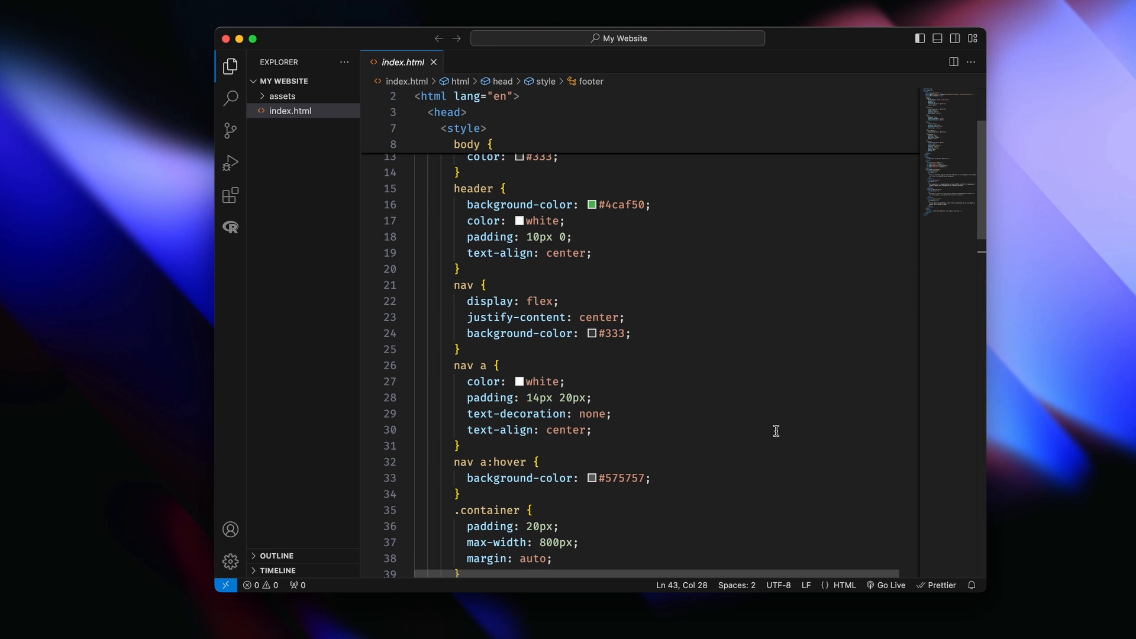
scroll(776, 431, "down", 3)
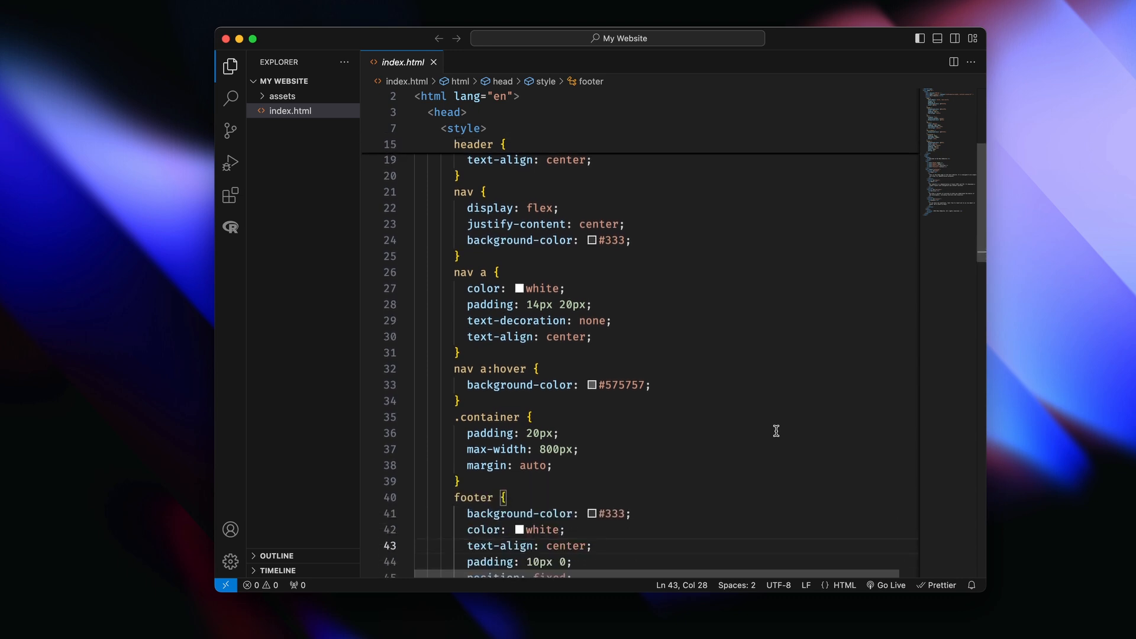
scroll(776, 430, "down", 1)
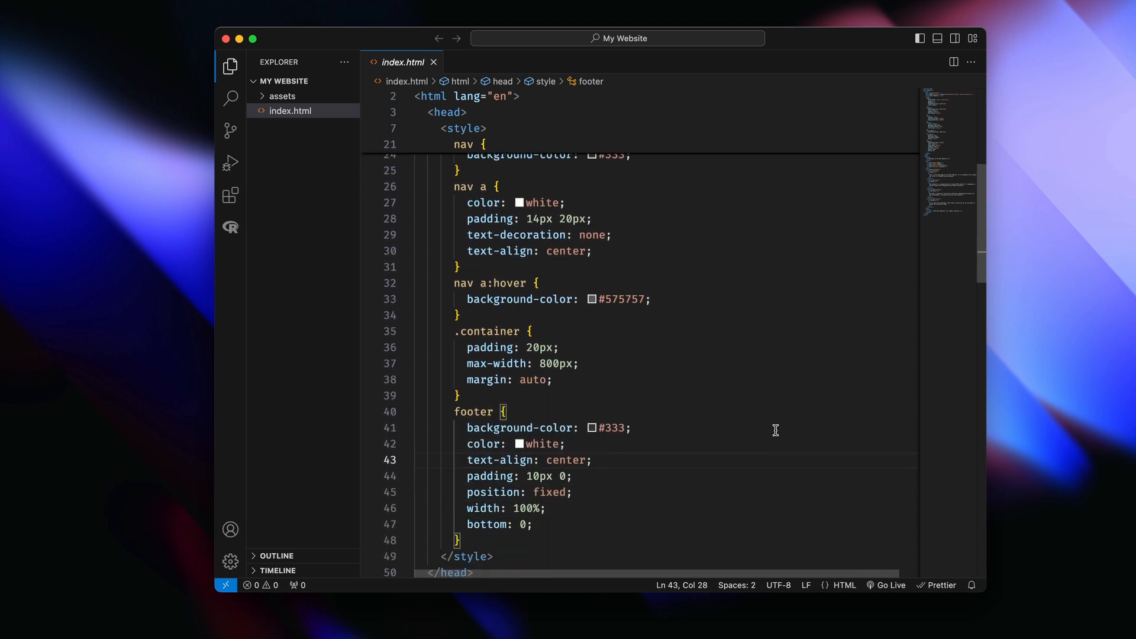
double_click(506, 349)
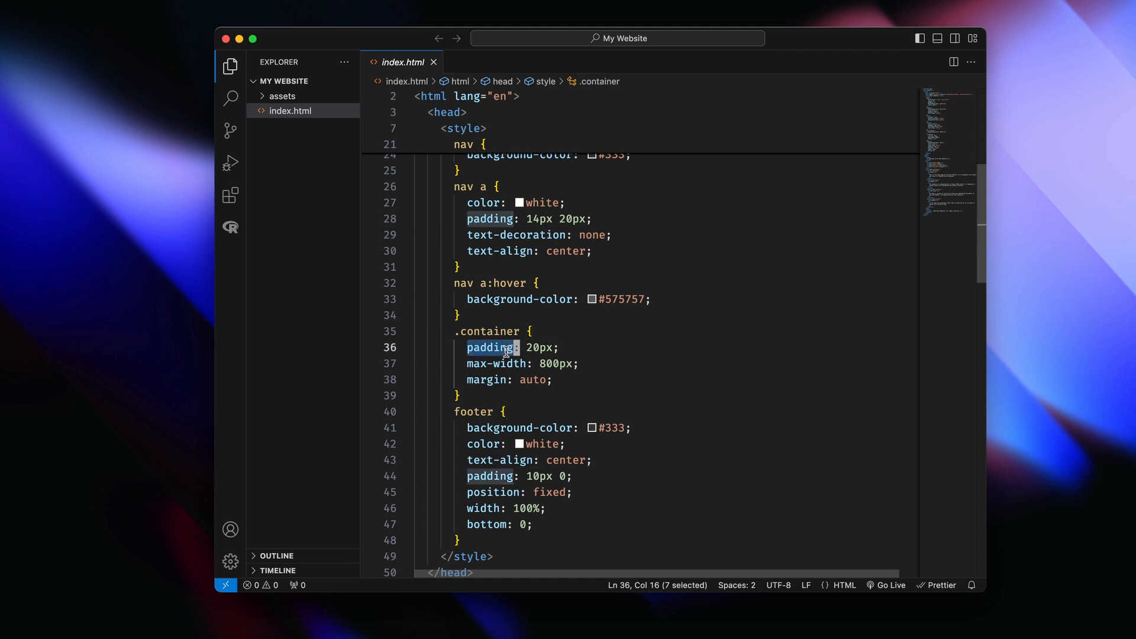
key("super+shift+l")
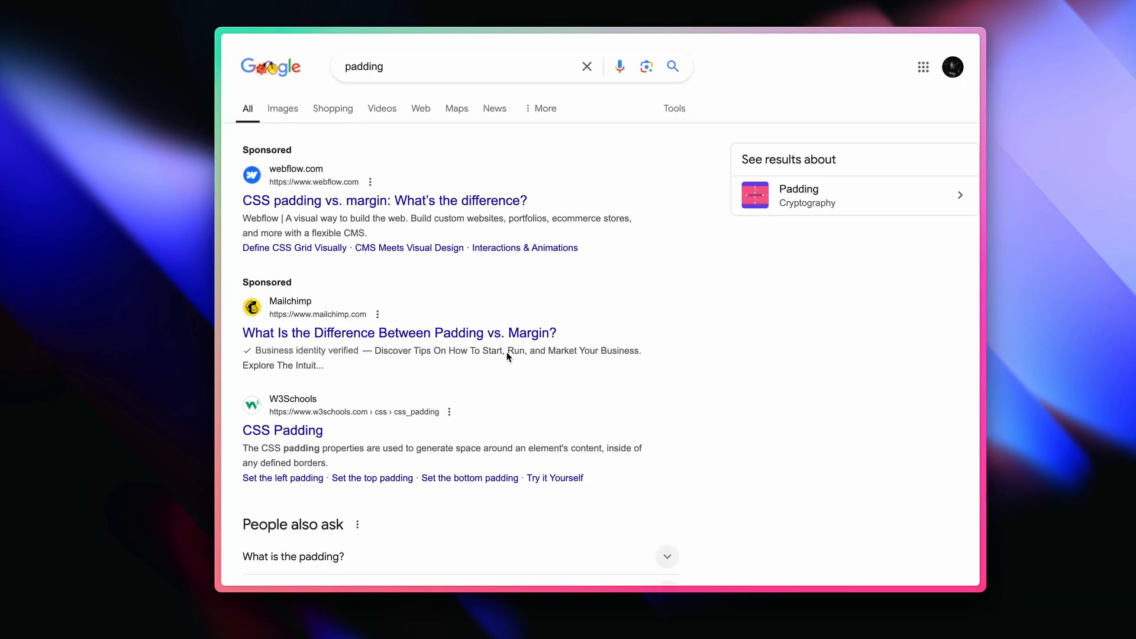
scroll(679, 410, "down", 3)
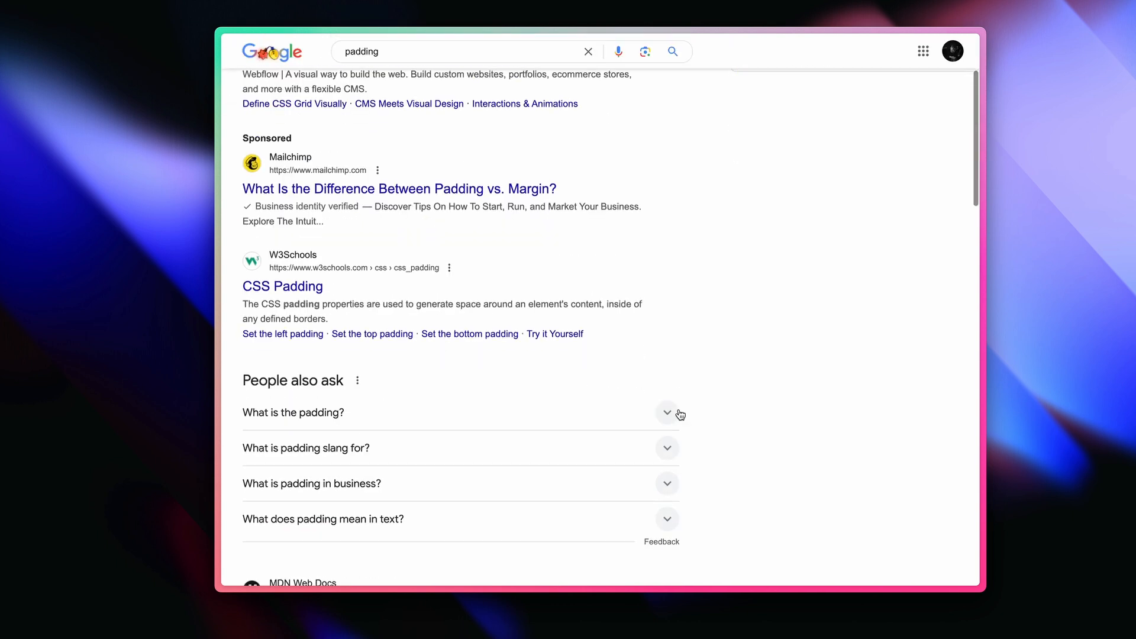
scroll(679, 414, "down", 4)
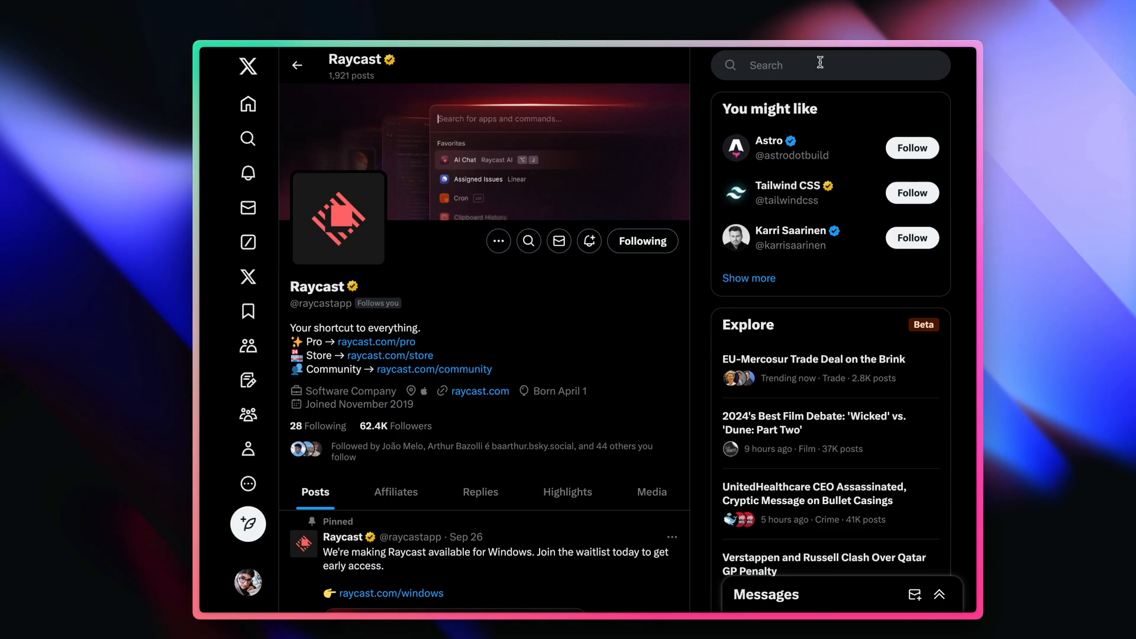
left_click(820, 62)
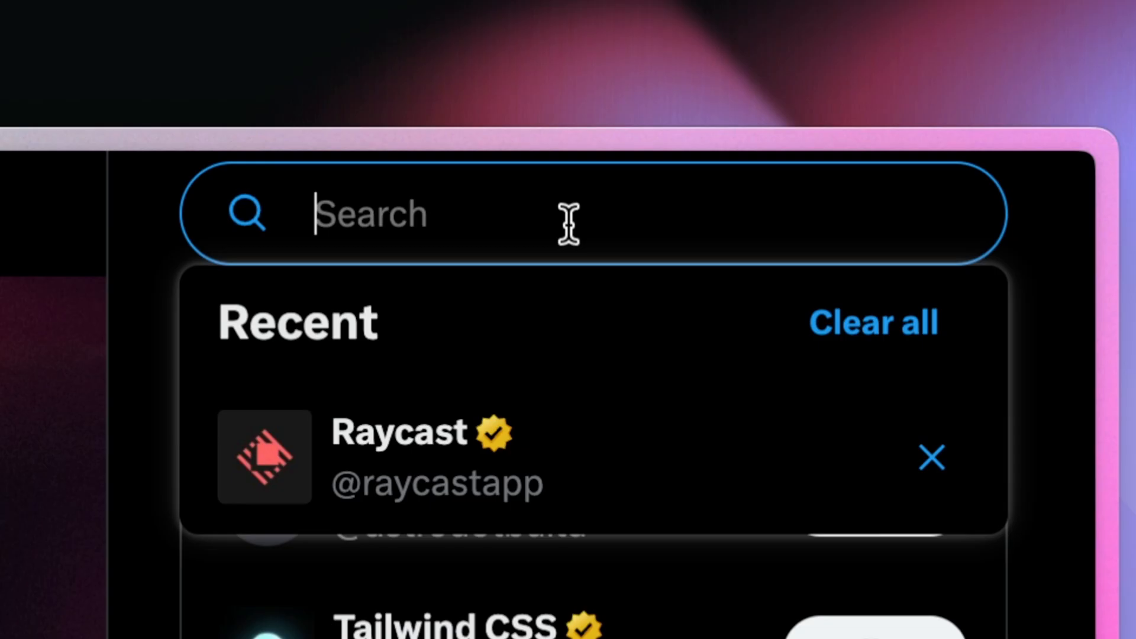
type("not")
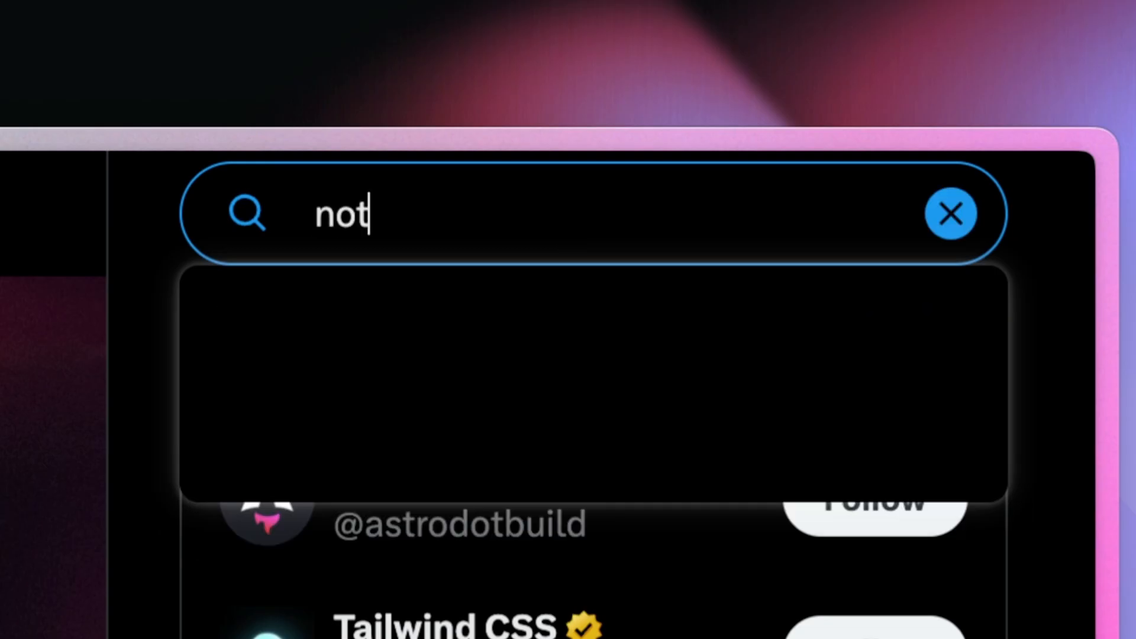
type("es from:@raycas")
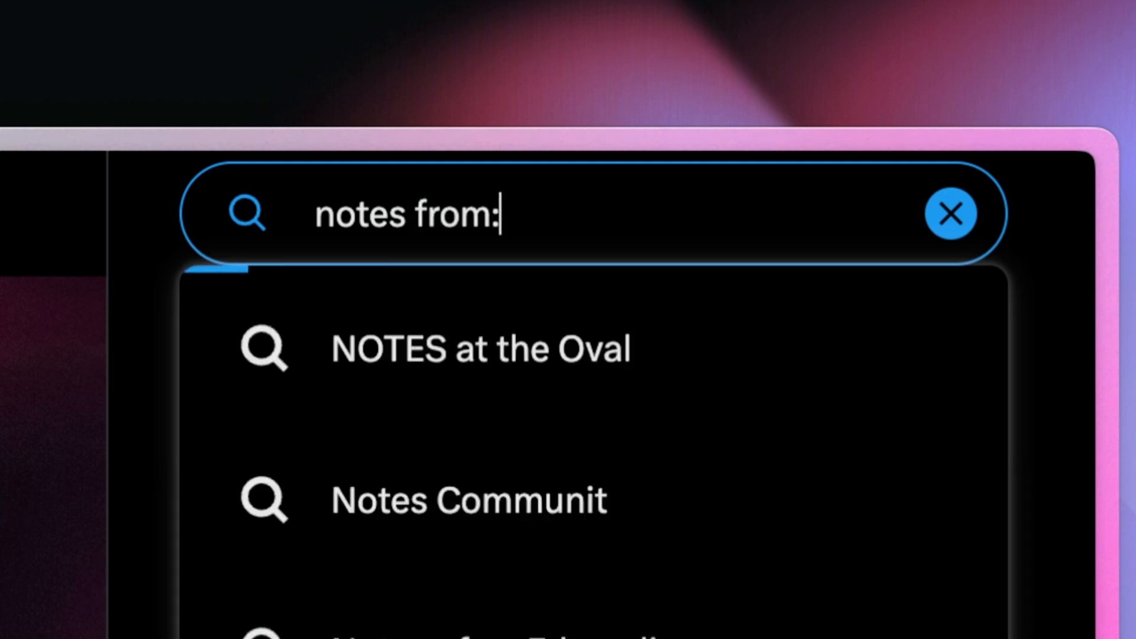
type("tapp")
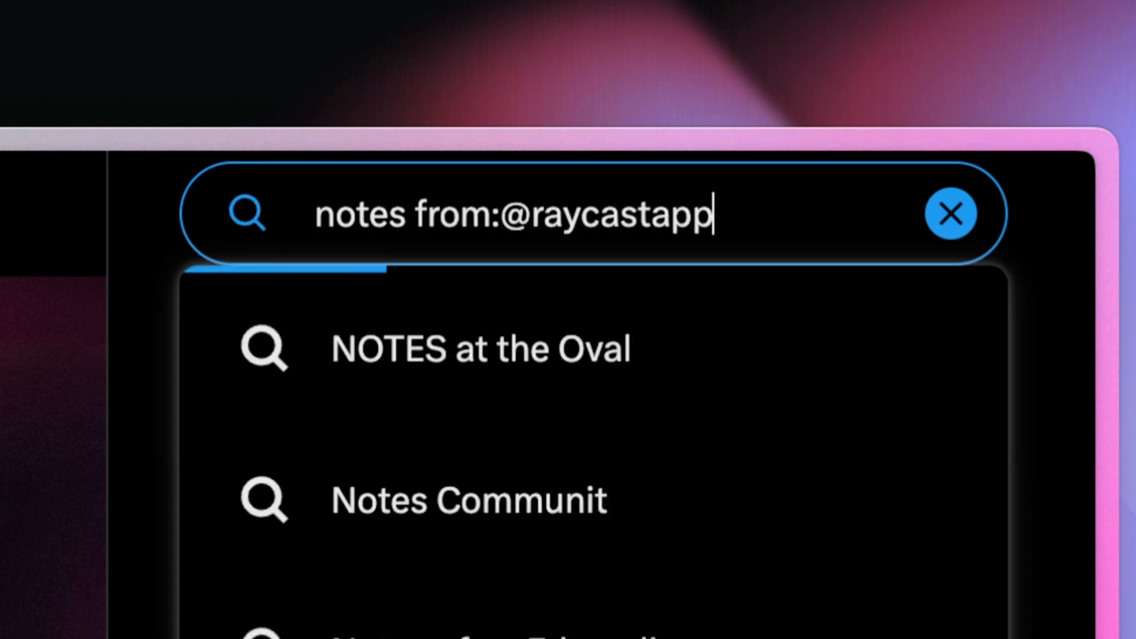
key("Return")
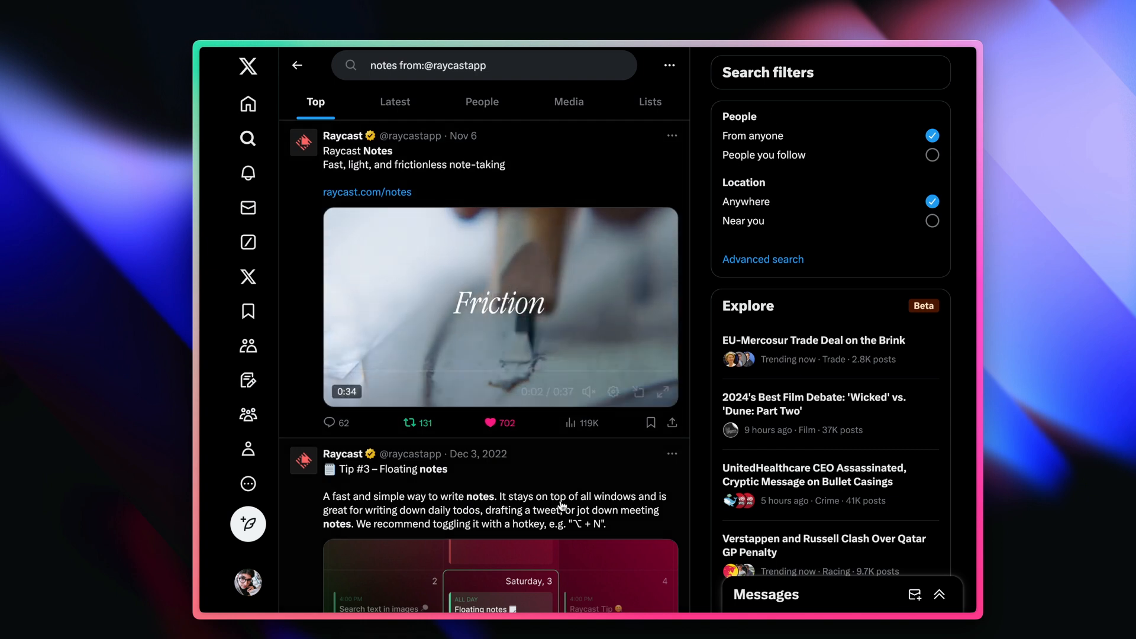
scroll(553, 531, "down", 3)
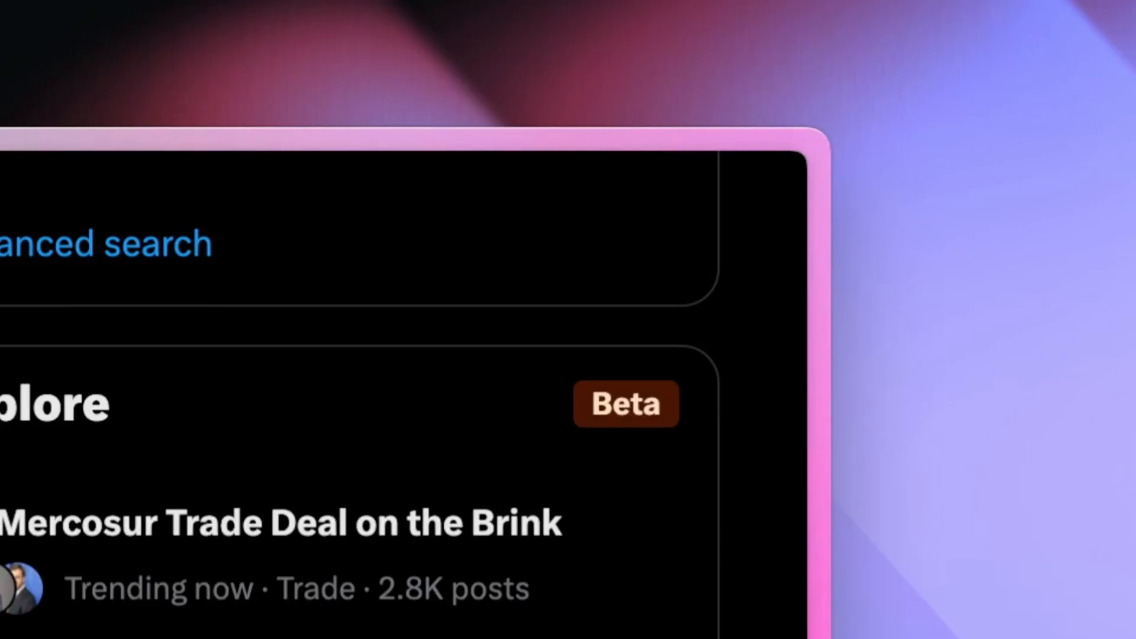
key("shift+super+c")
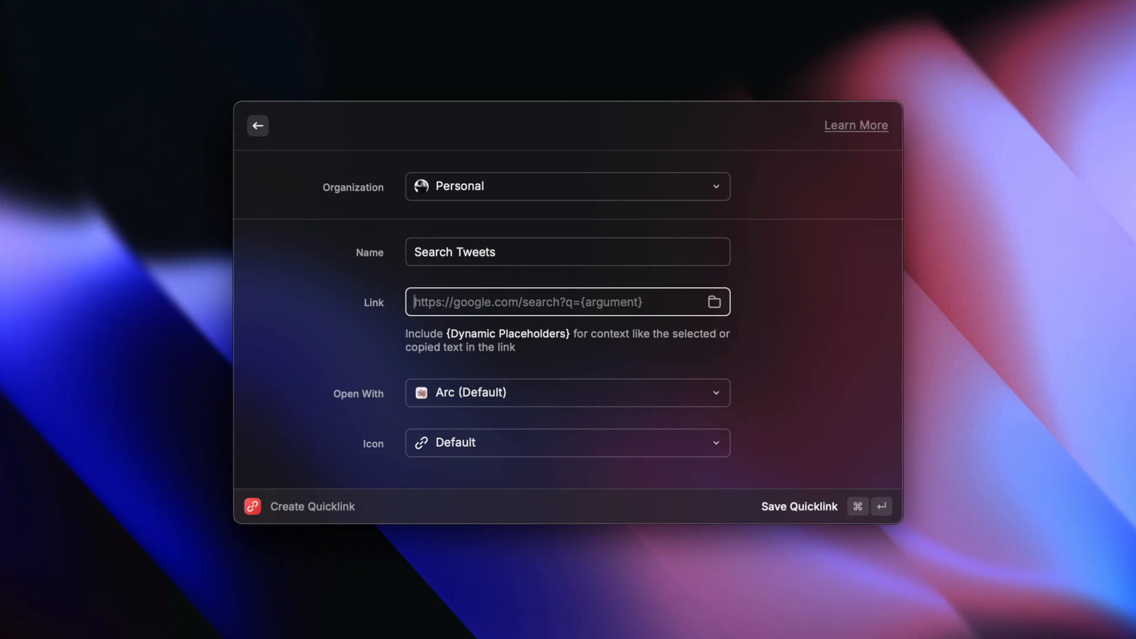
Paste the copied URL as the link of the Search Tweets quicklink and replace "notes" with {argument name="query" | raw}.
key("super+v")
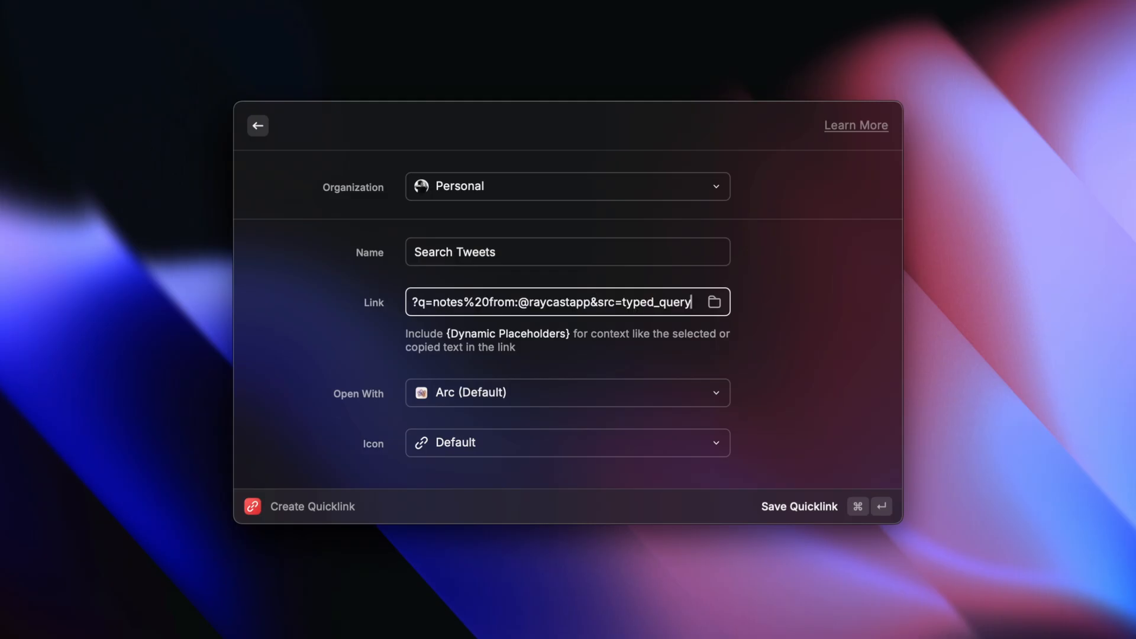
double_click(452, 303)
type("{arg")
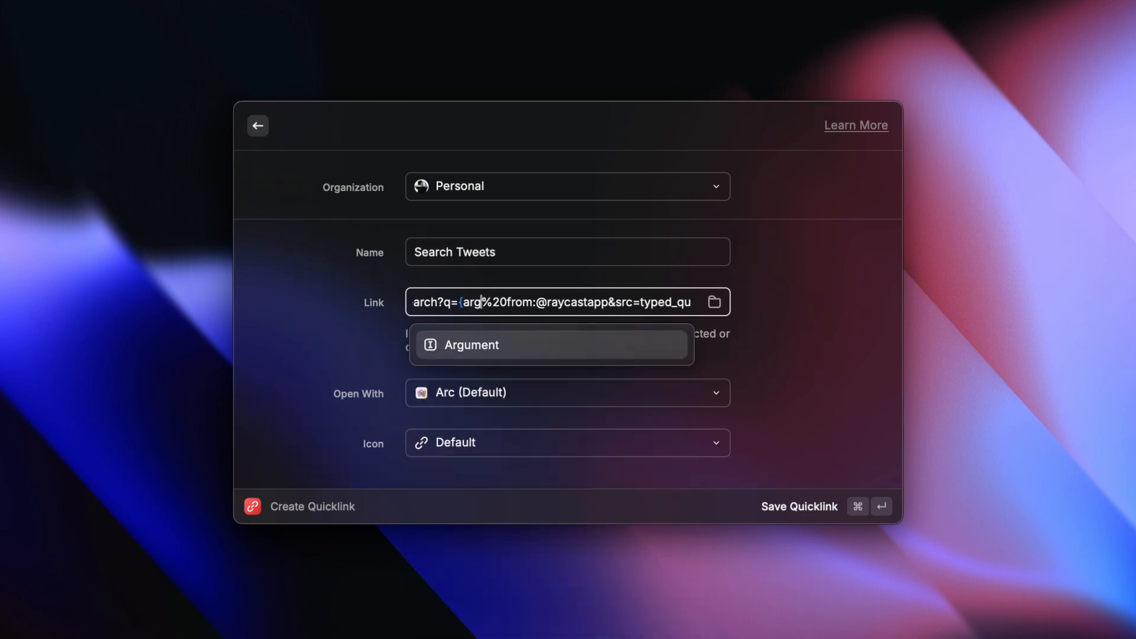
key("Return")
type("query\"")
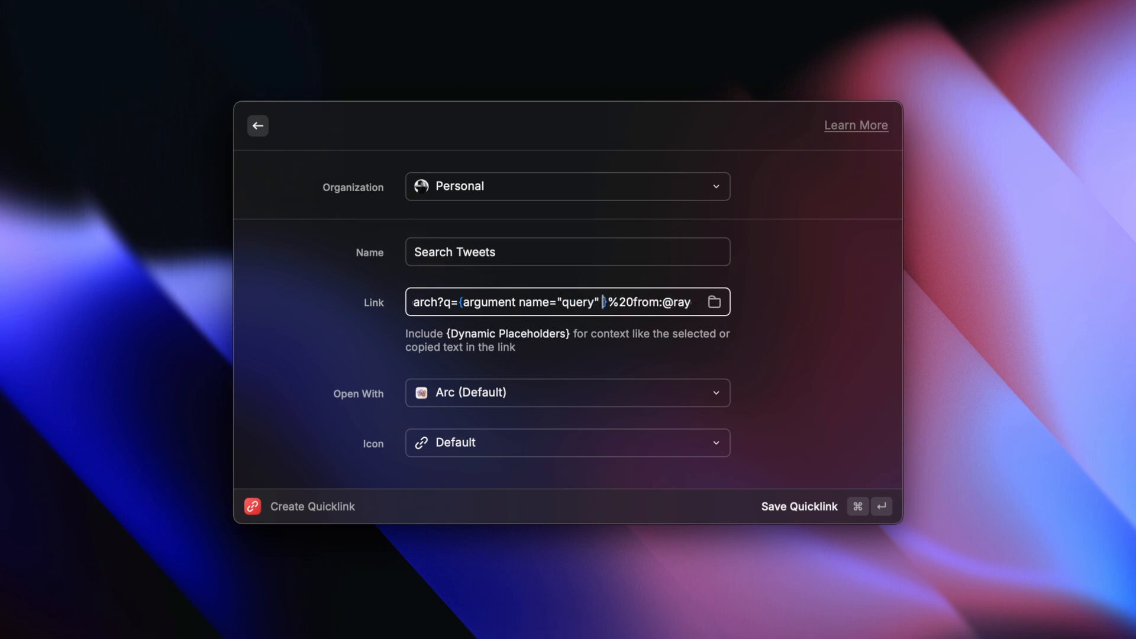
type(" | raw")
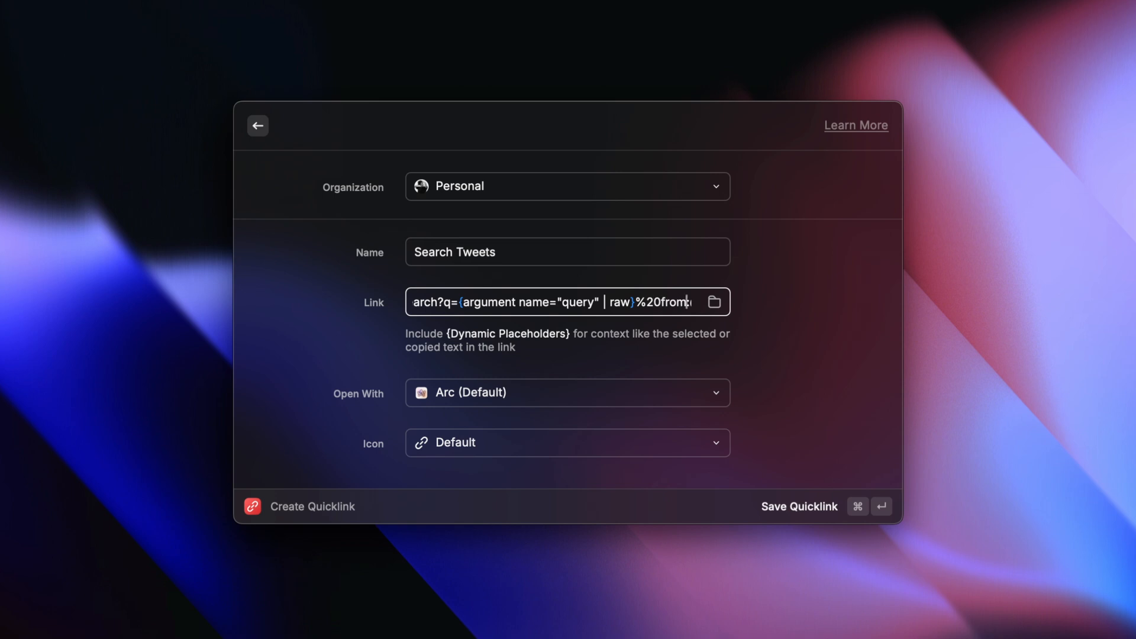
key("Right")
key("Right")
key("Right")
key("Right")
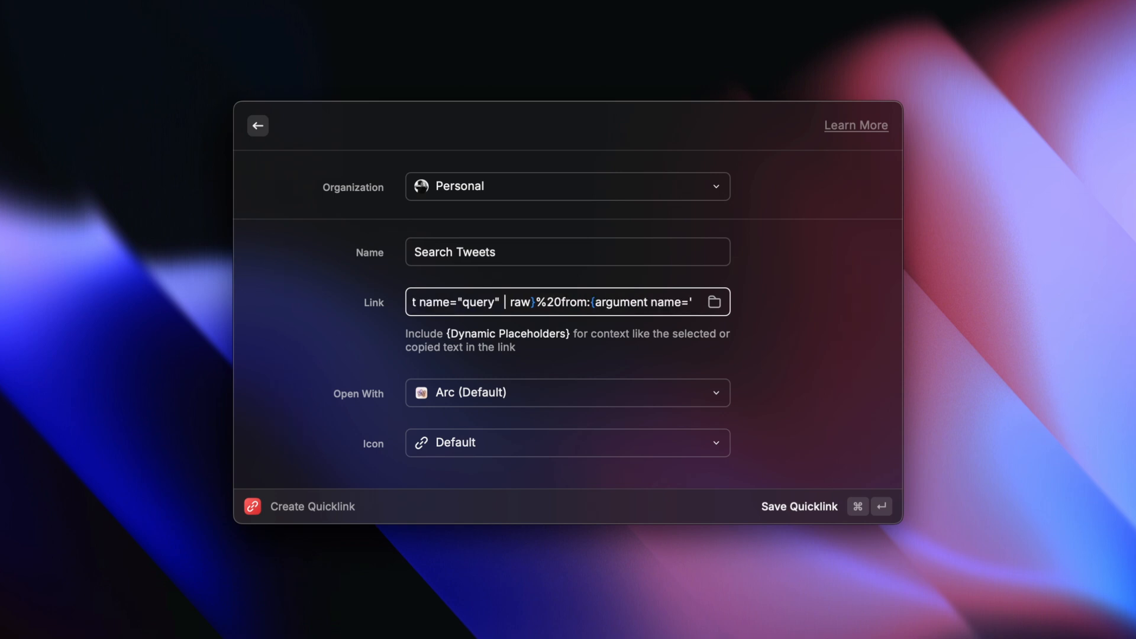
type("Argument\"}&src=typed_query")
key("alt+BackSpace")
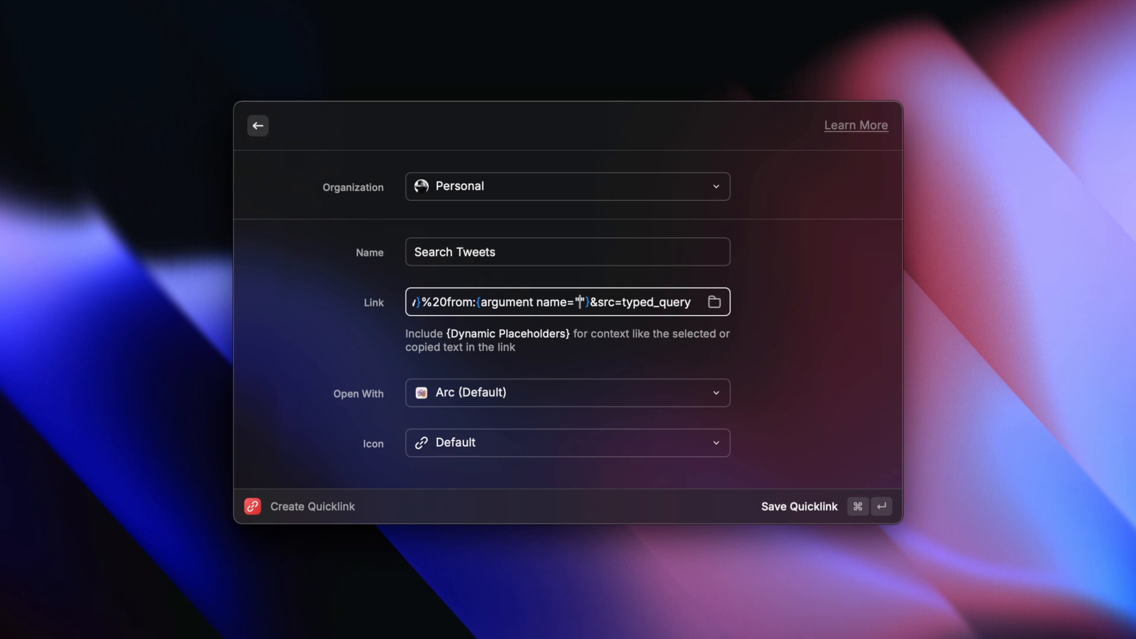
type("handle")
key("Right")
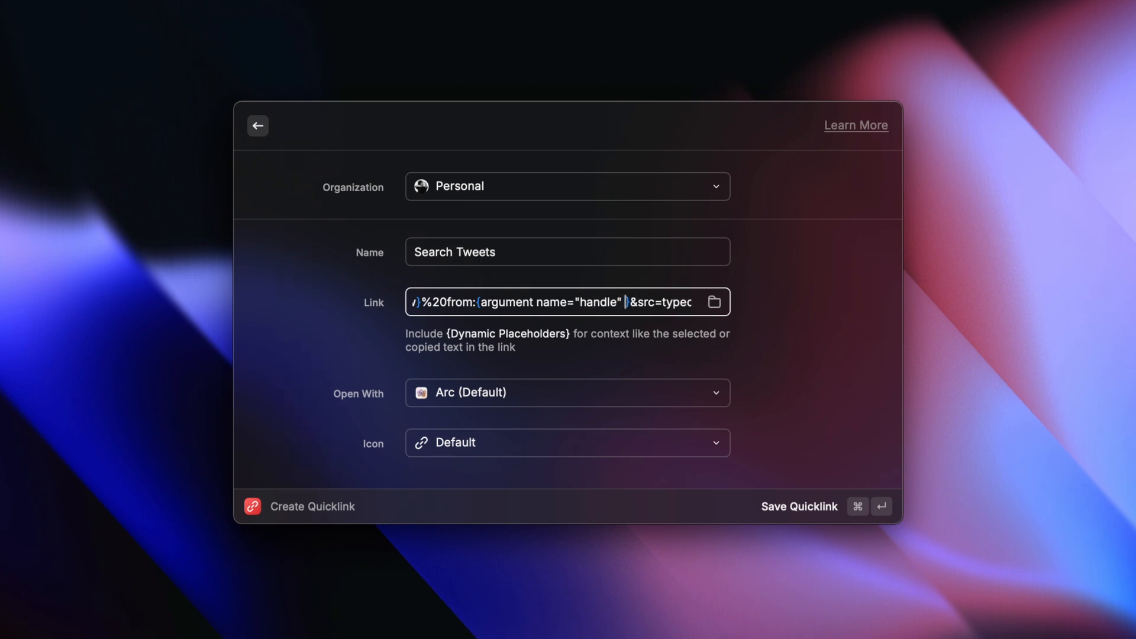
type("optio")
type("ns=\"@peduarte")
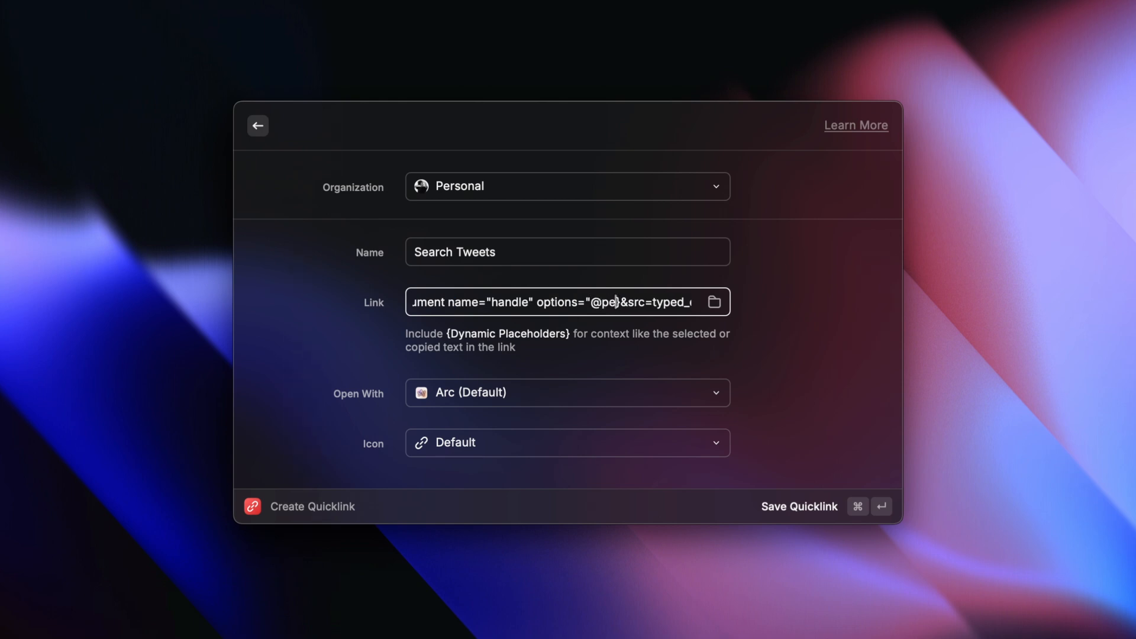
type(", @raycastapp, @")
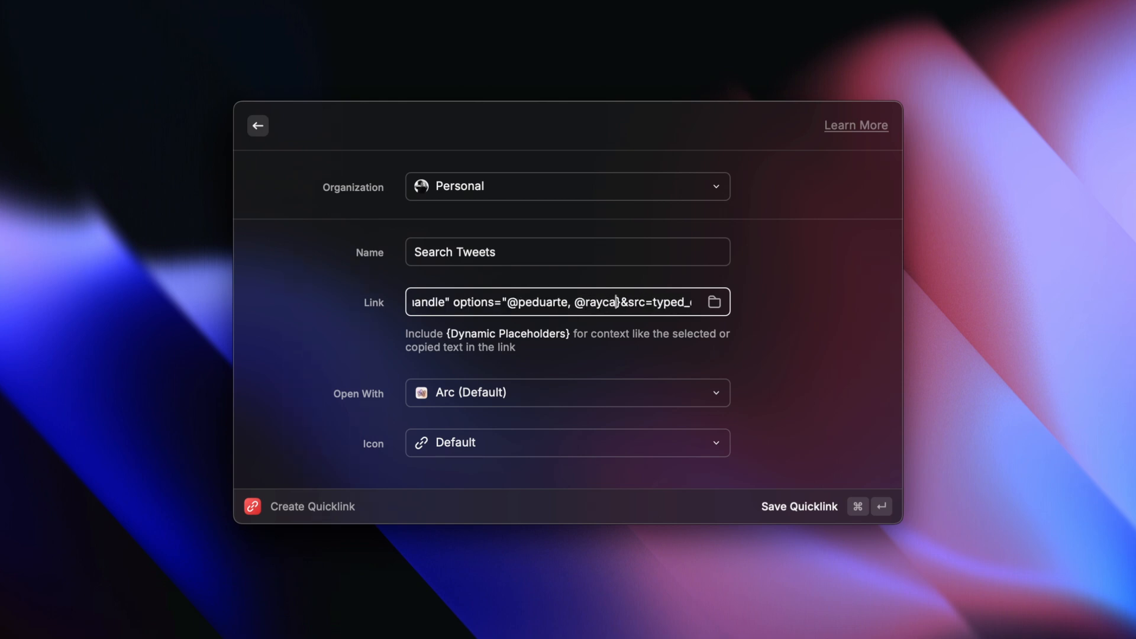
type("thomaspaulmann")
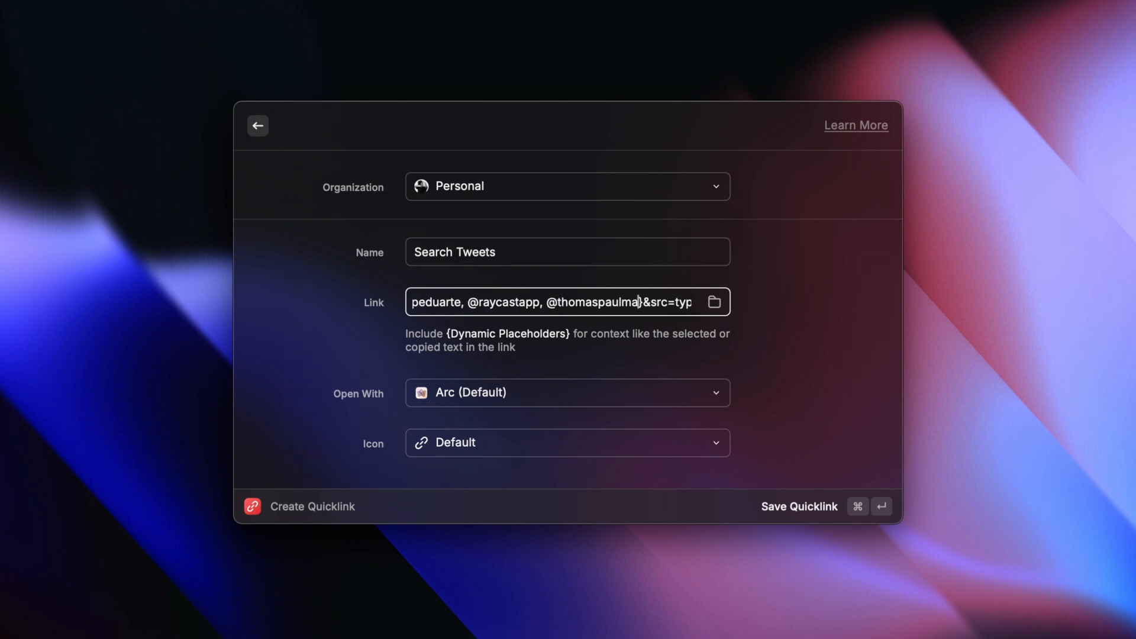
type("\" default")
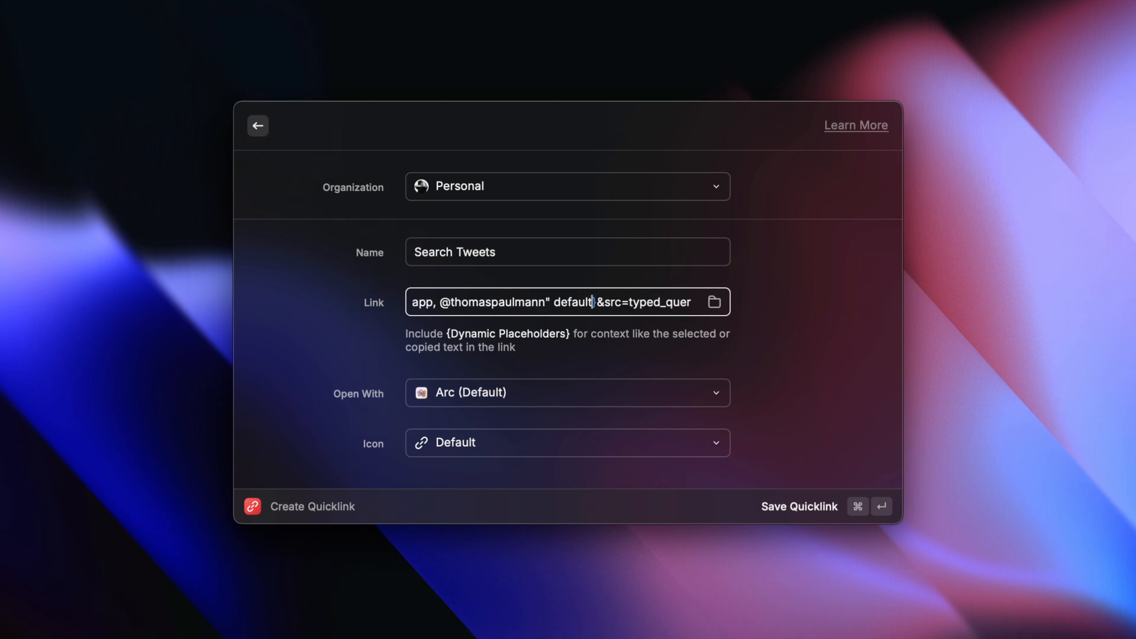
type("=\"@peduarte\"")
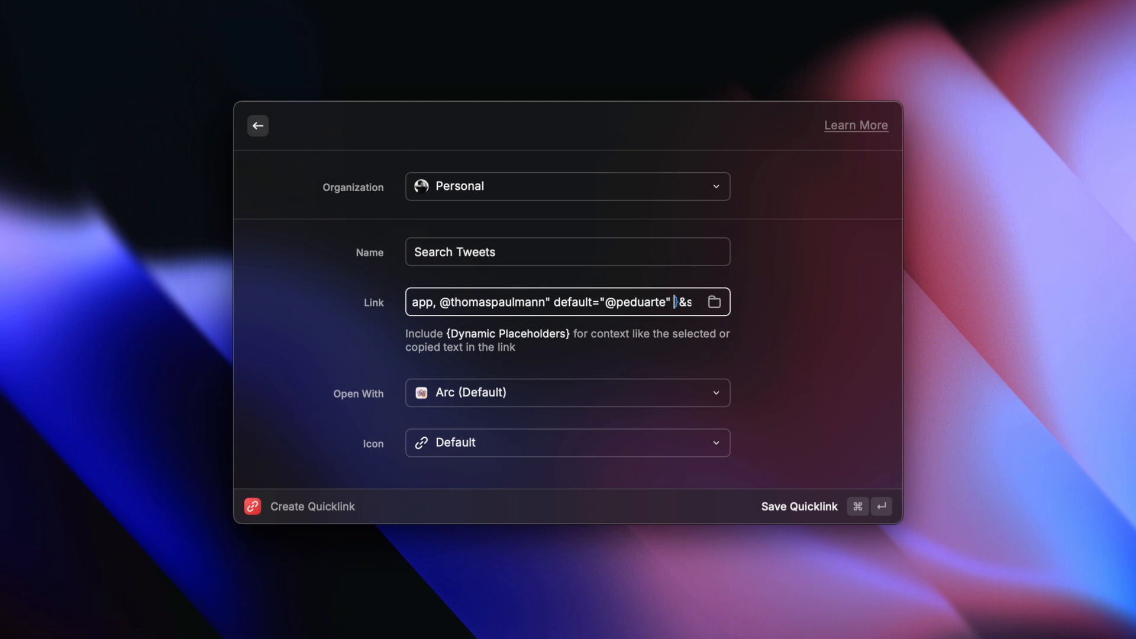
type(" | raw")
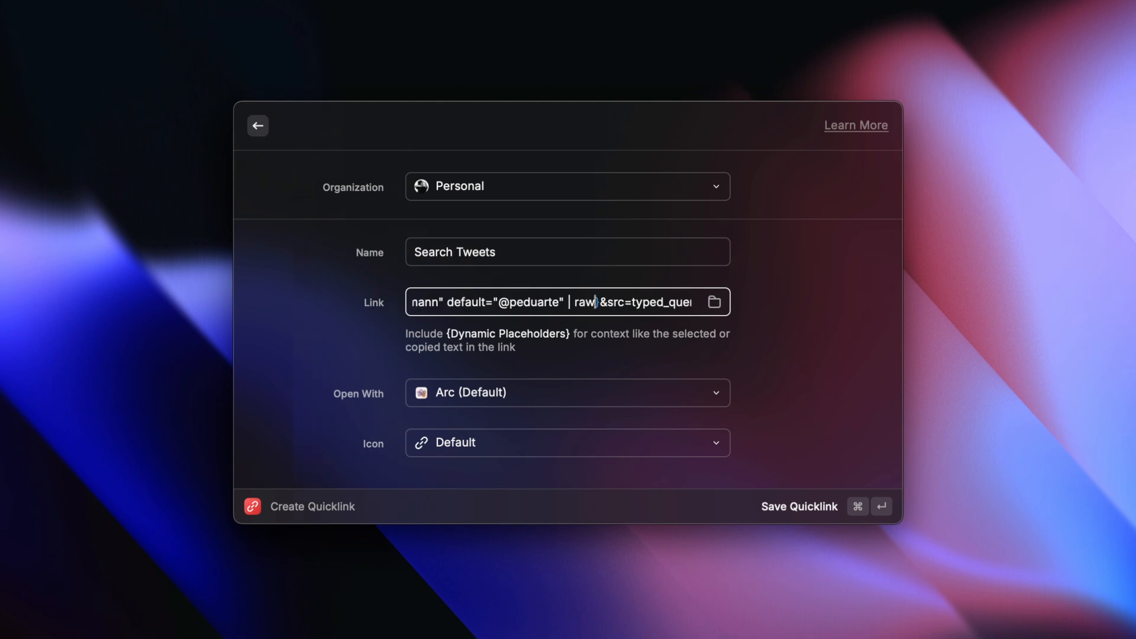
key("Tab")
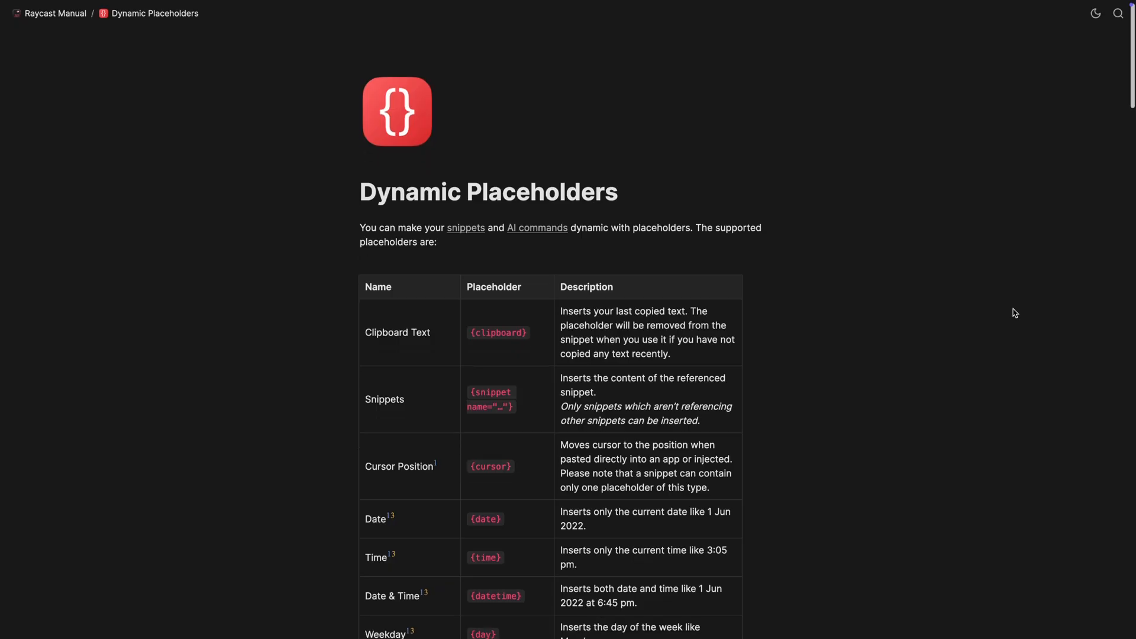
Examine the table of supported placeholders on the Raycast Manual's Dynamic Placeholders page.
scroll(1015, 312, "down", 3)
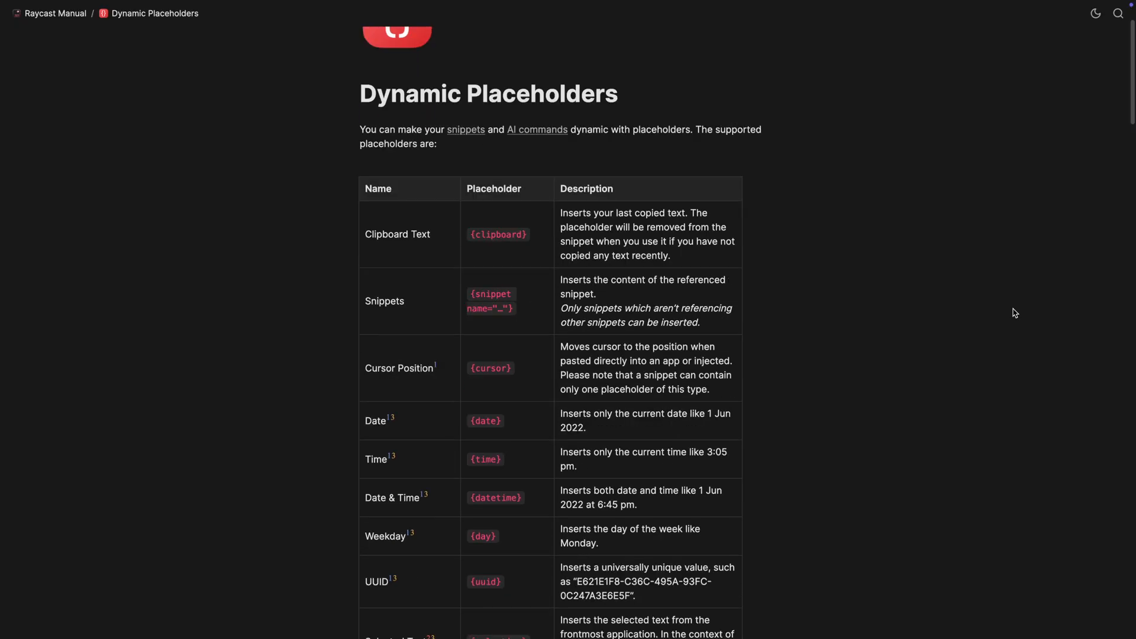
scroll(1015, 312, "down", 2)
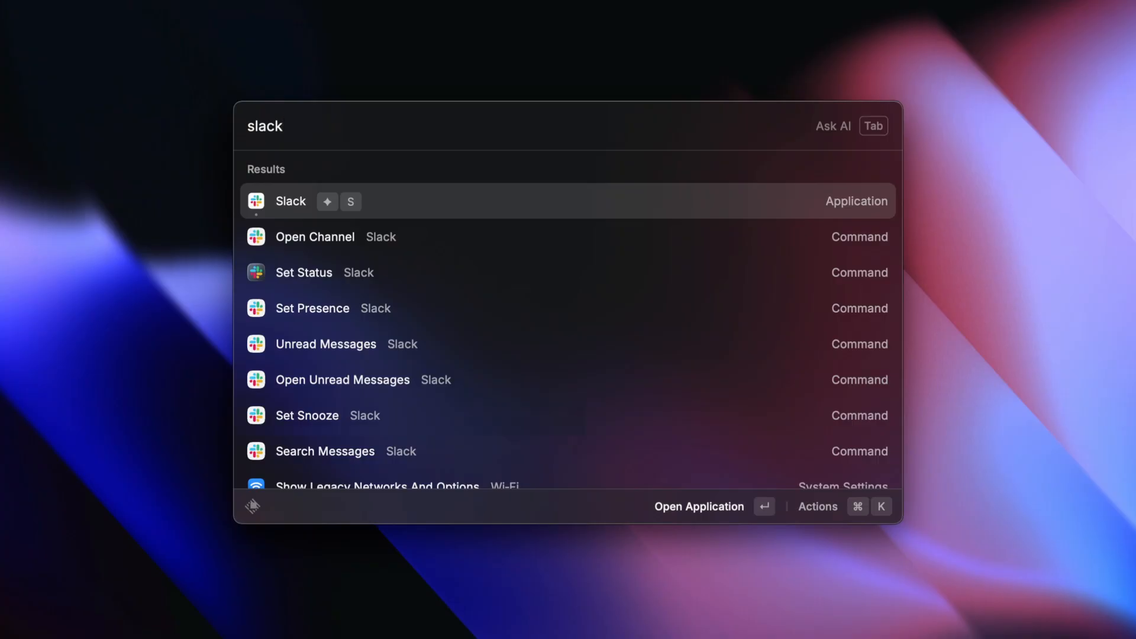
Open Slack's Open Channel command and save the first person listed below the releases channel as a quicklink.
key("Down")
key("Return")
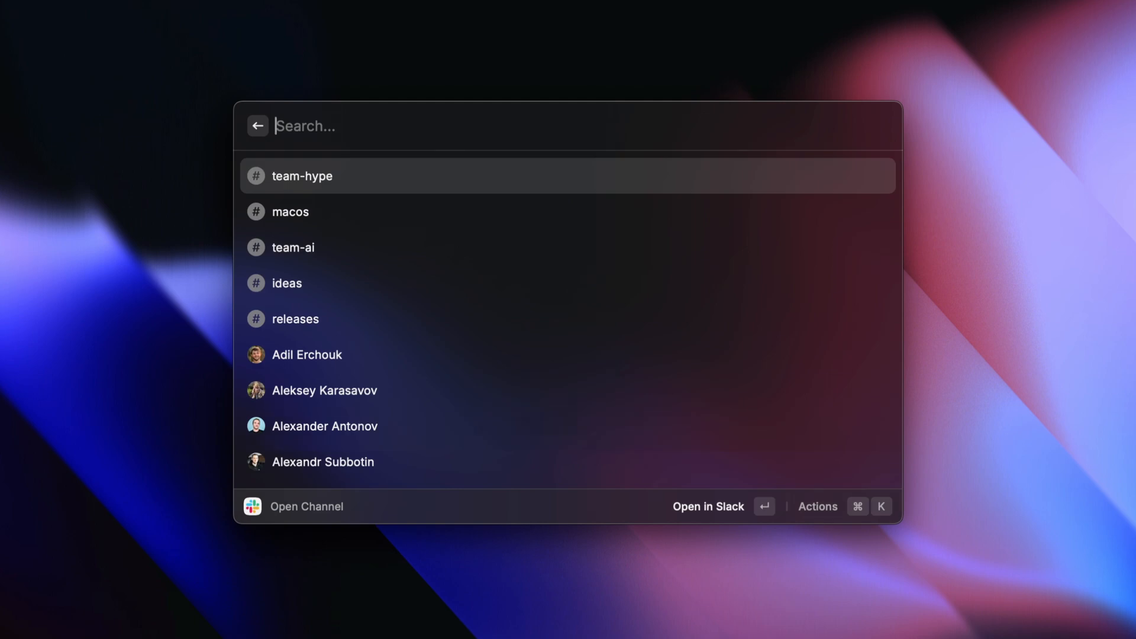
key("Down")
key("Down")
key("Down")
key("Down")
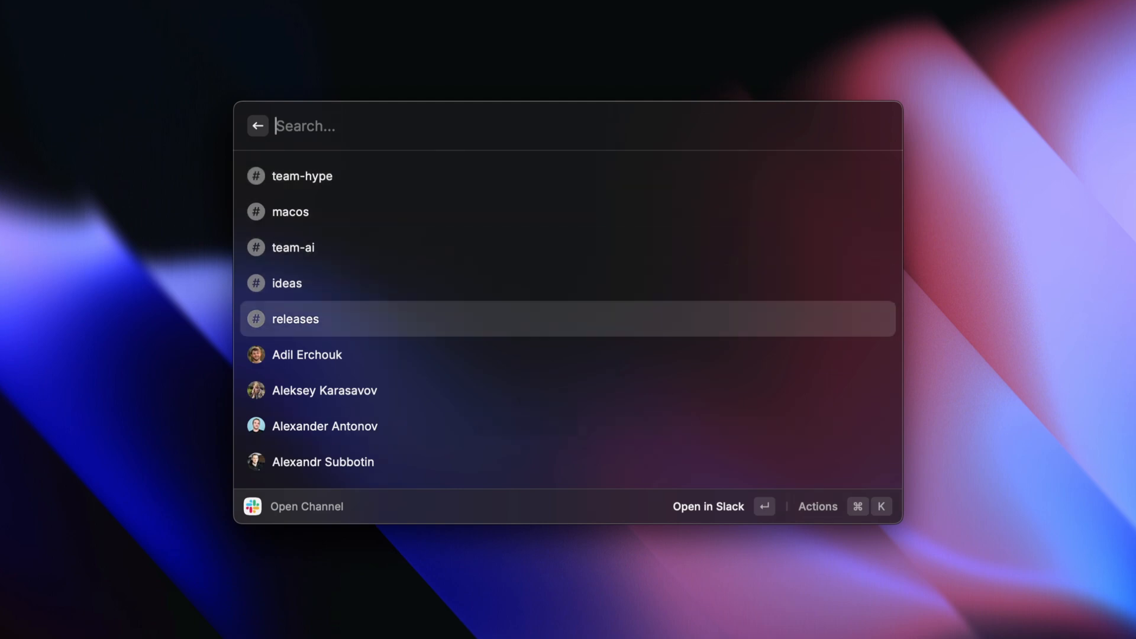
key("Down")
key("cmd+k")
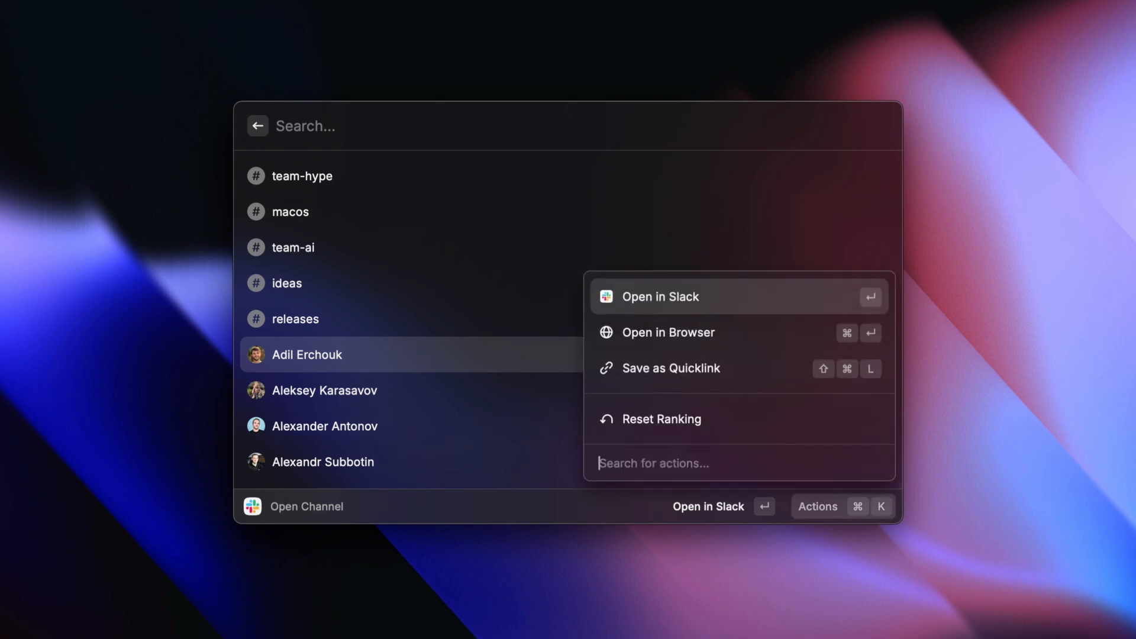
key("Down")
key("Down")
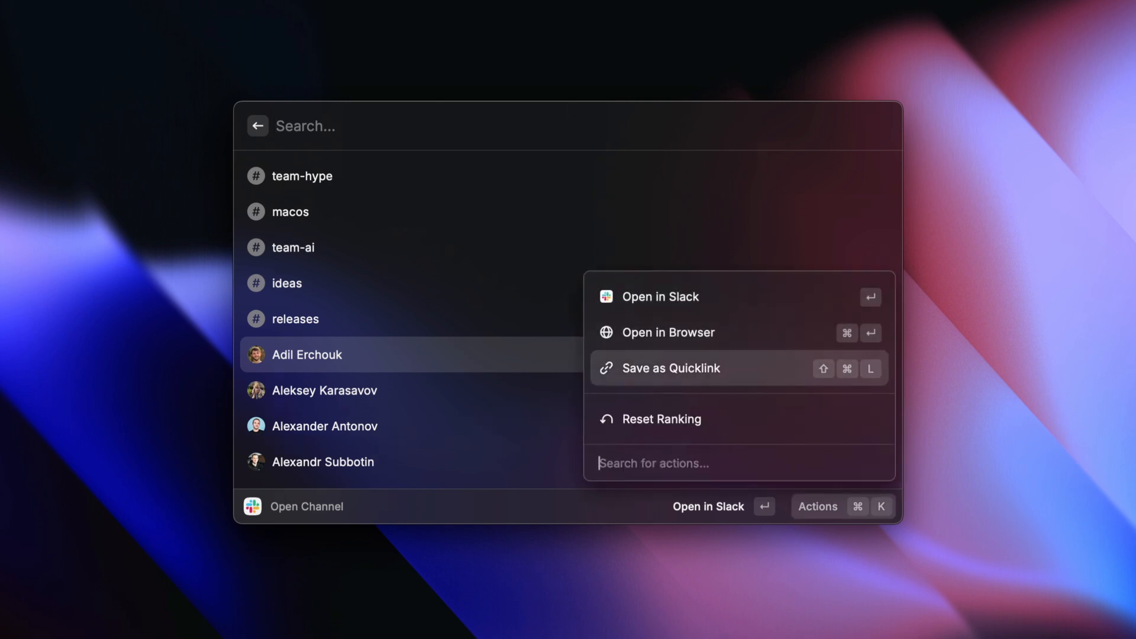
key("Return")
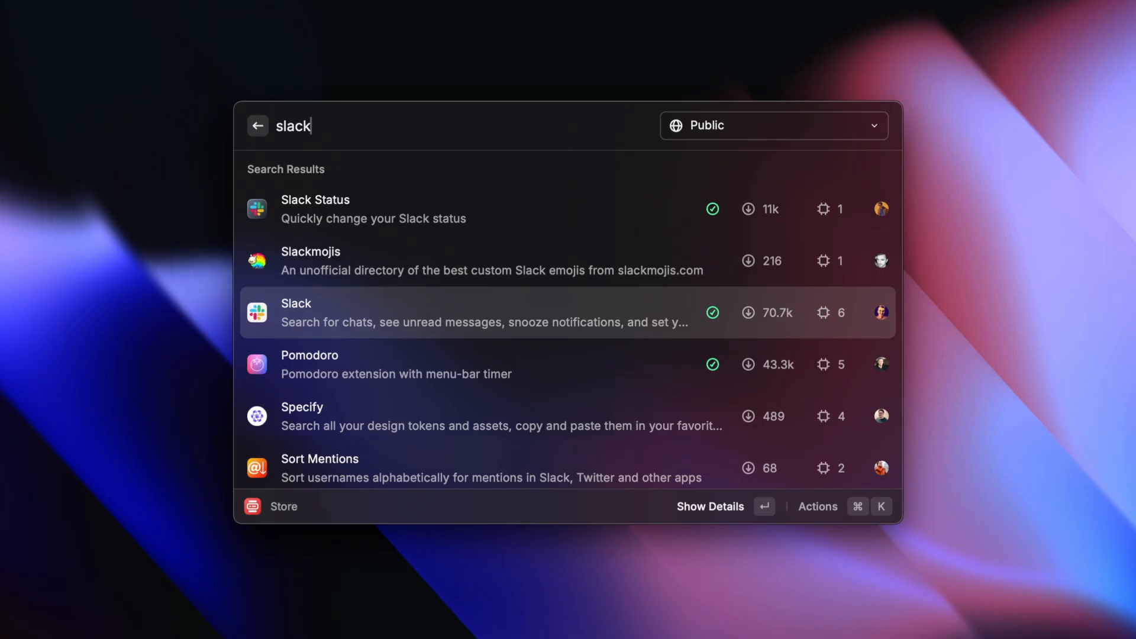
key("super+k")
type("cod")
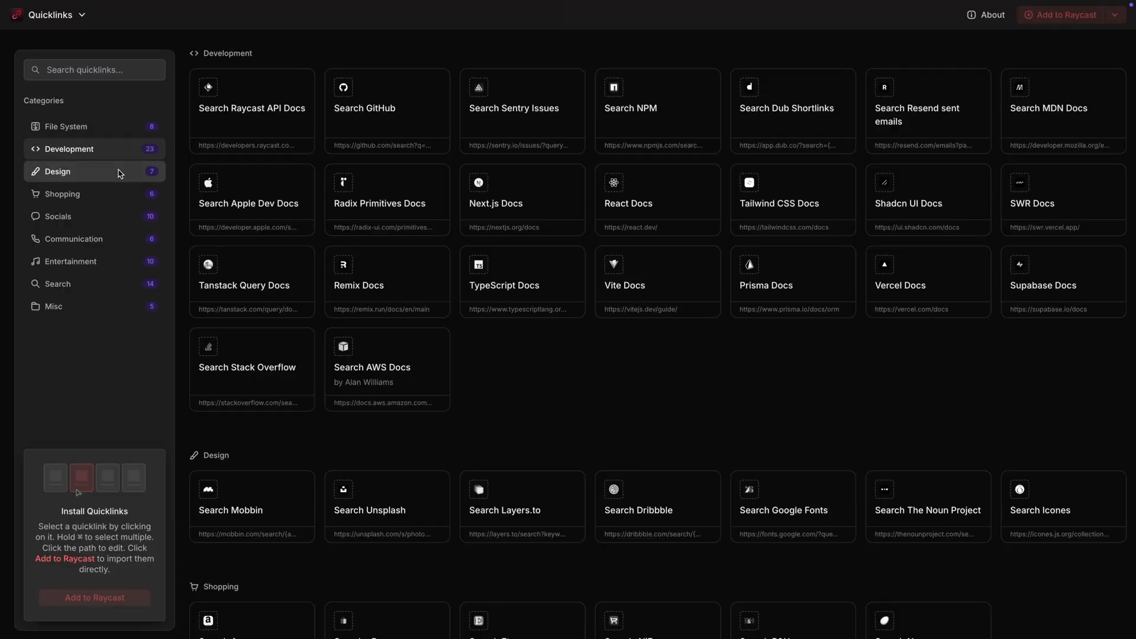
Browse the quicklinks gallery from the Design category onward and select the Send Email quicklink under Communication.
left_click(120, 173)
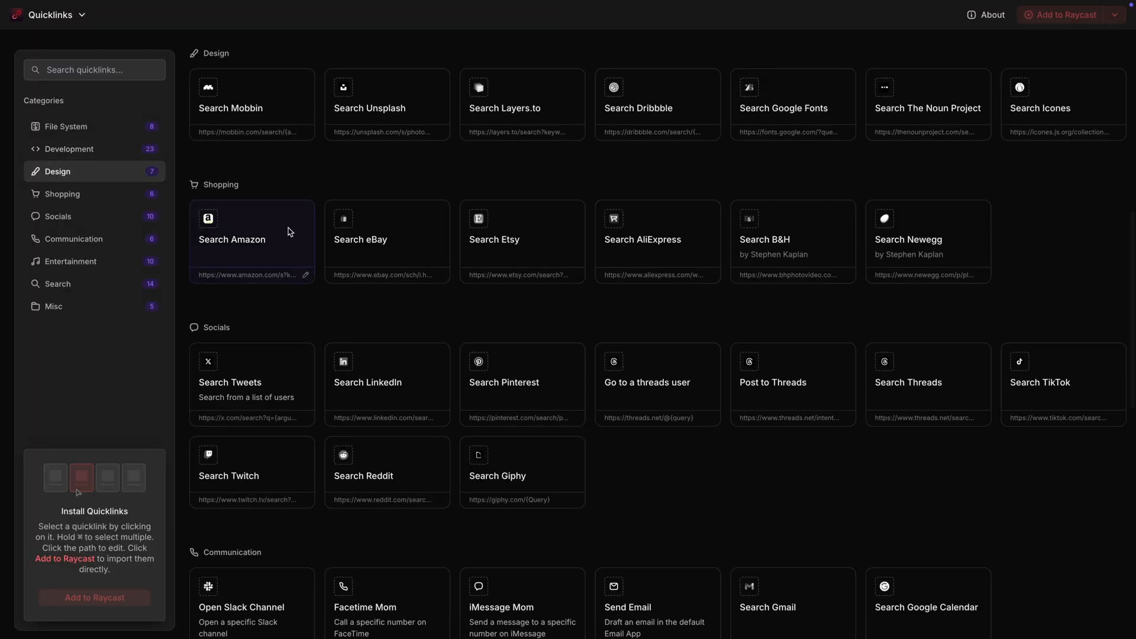
scroll(441, 307, "down", 2)
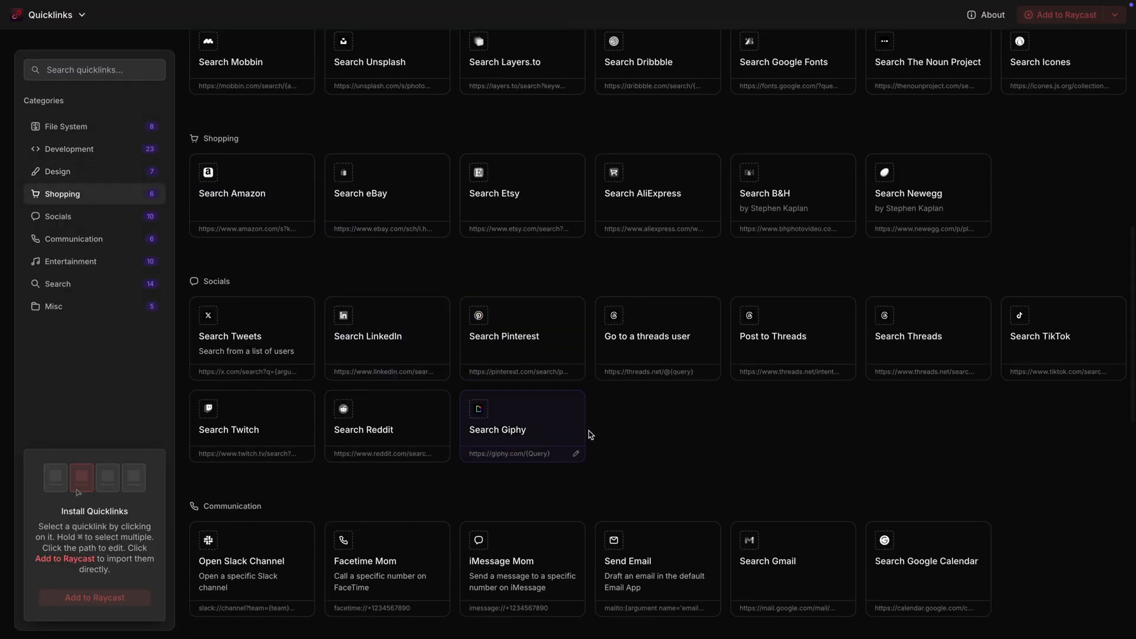
scroll(598, 437, "down", 3)
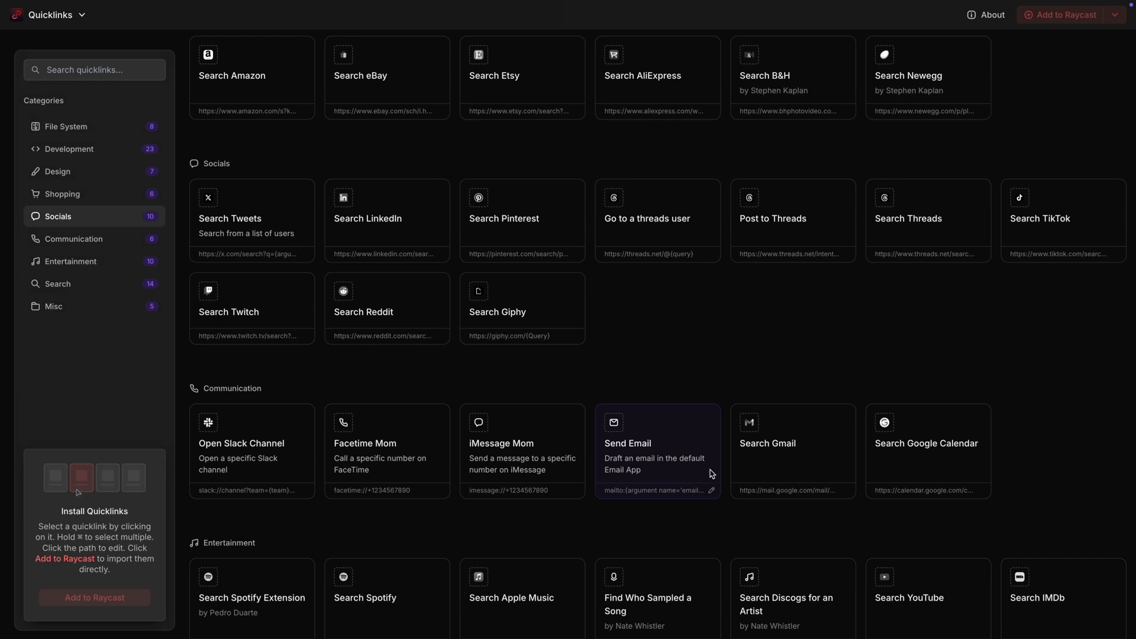
left_click(711, 474)
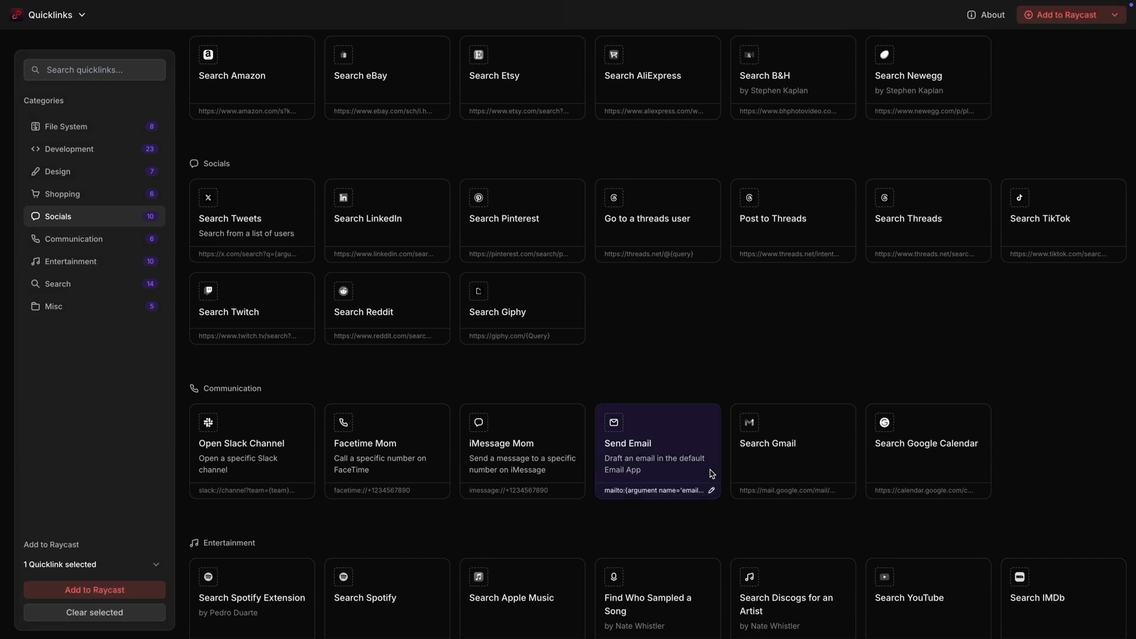